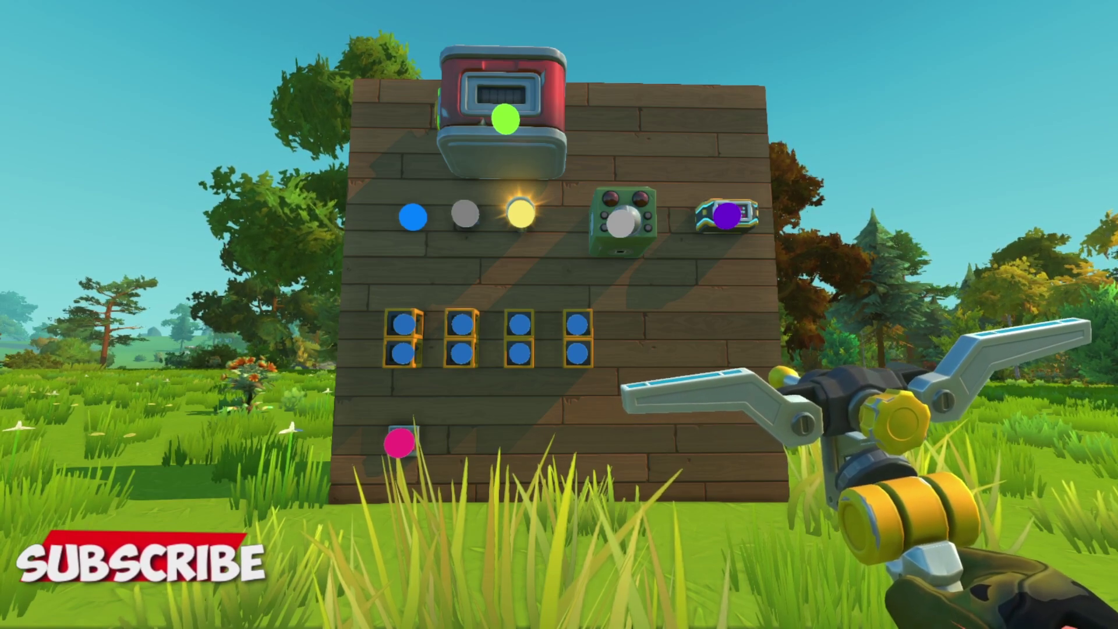
- Display and examine the connection points on the wall-mounted parts with the Connect Tool
key(q)
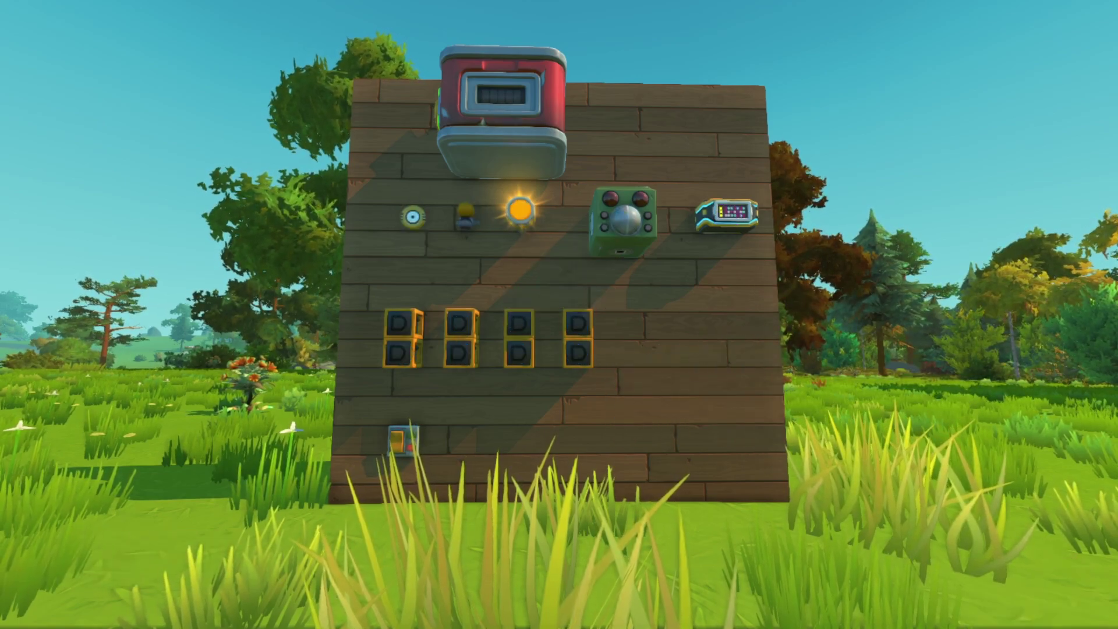
key(q)
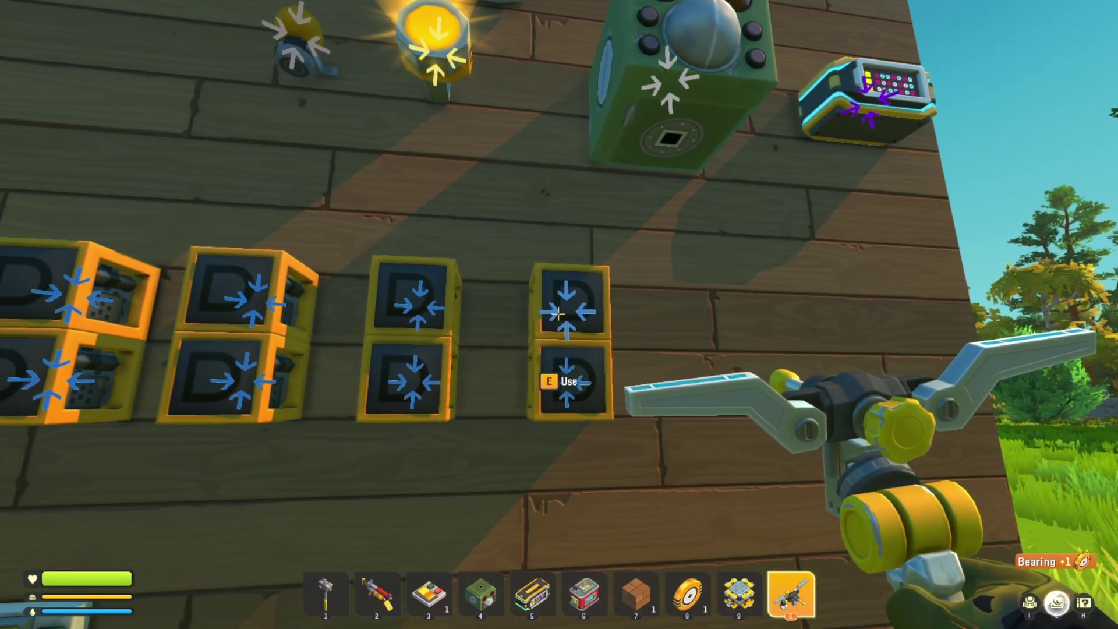
key(s)
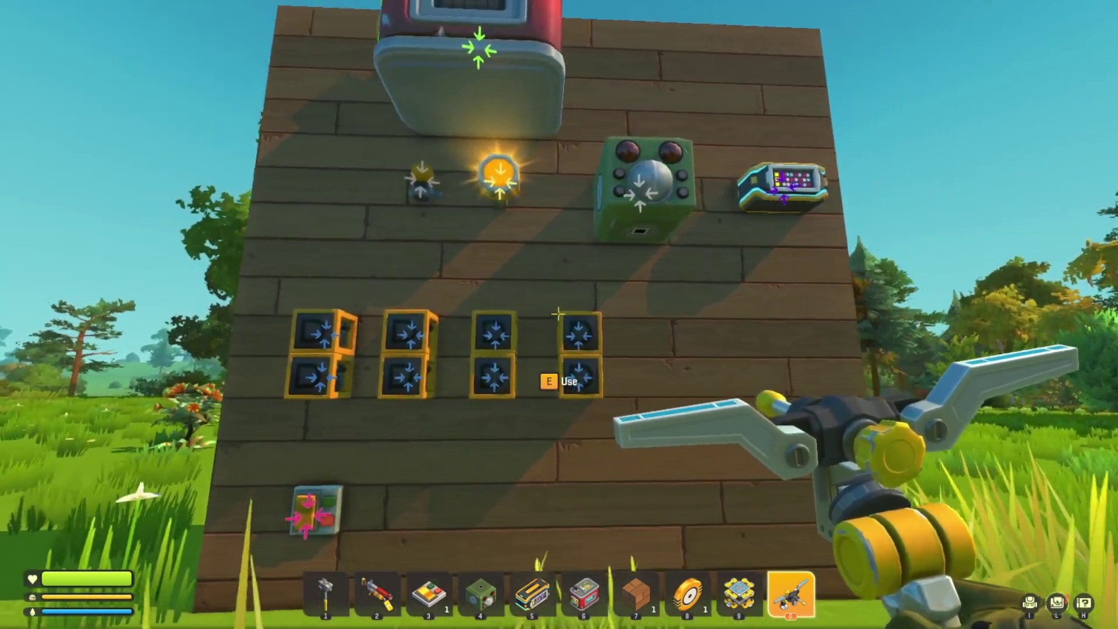
key(s)
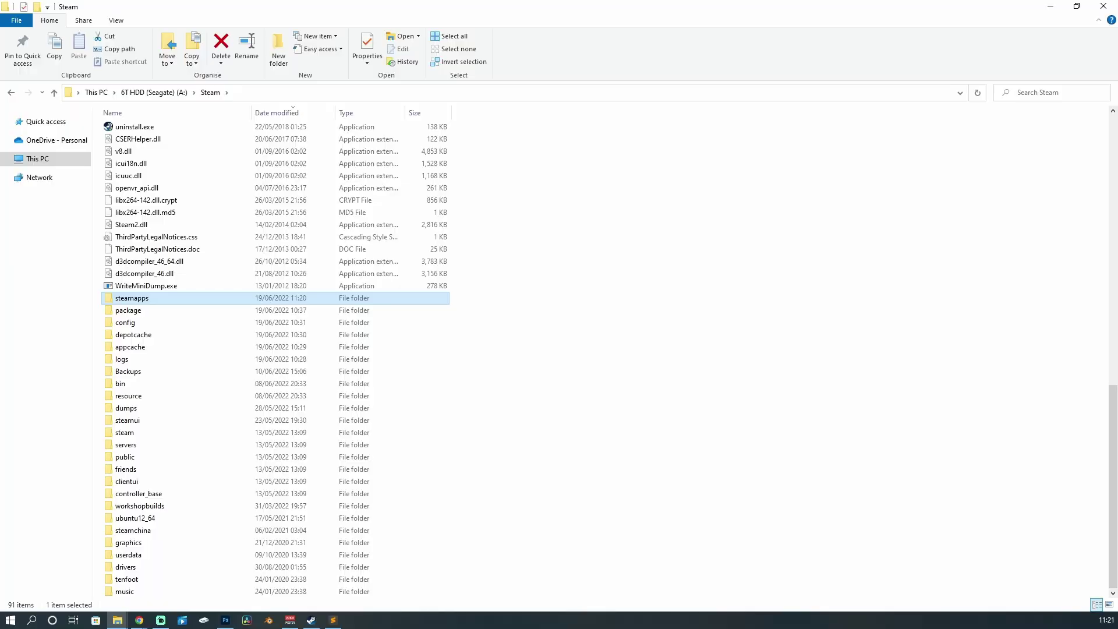
- In File Explorer, open the Steam\steamapps\common\Scrap Mechanic\Data\Textures\ConnectTool folder
double_click(132, 298)
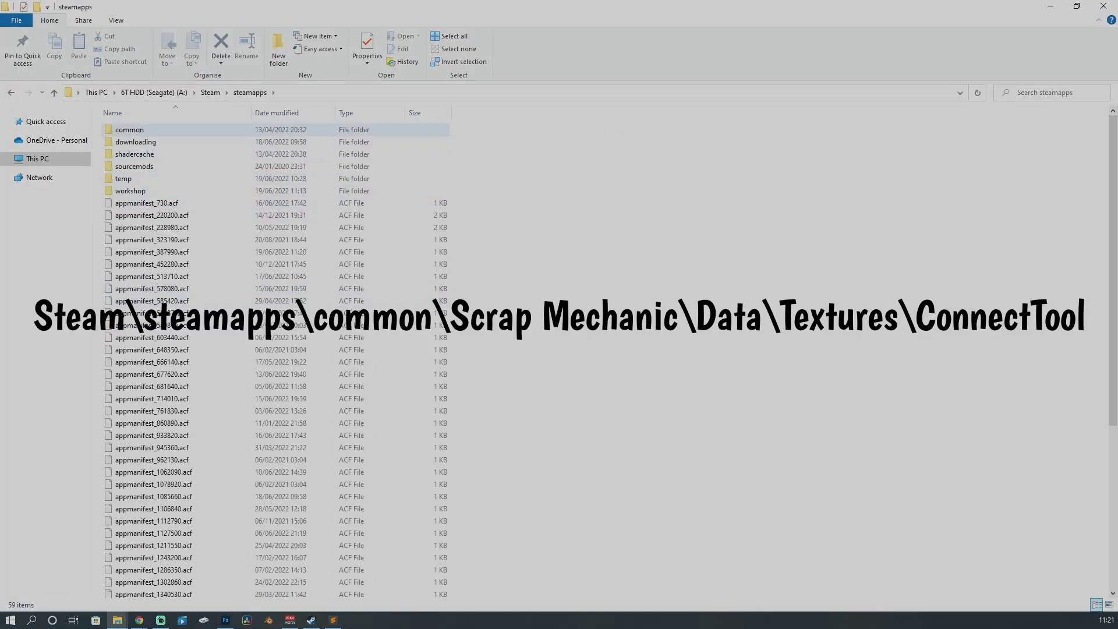
double_click(132, 129)
key(Return)
scroll(146, 396, down, 4)
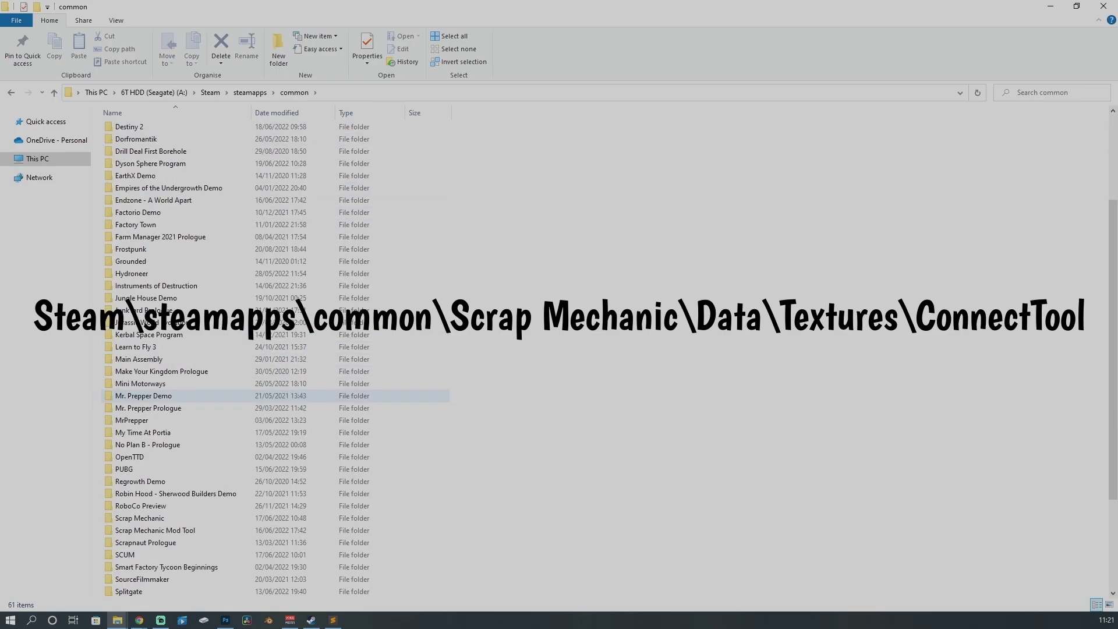
double_click(139, 517)
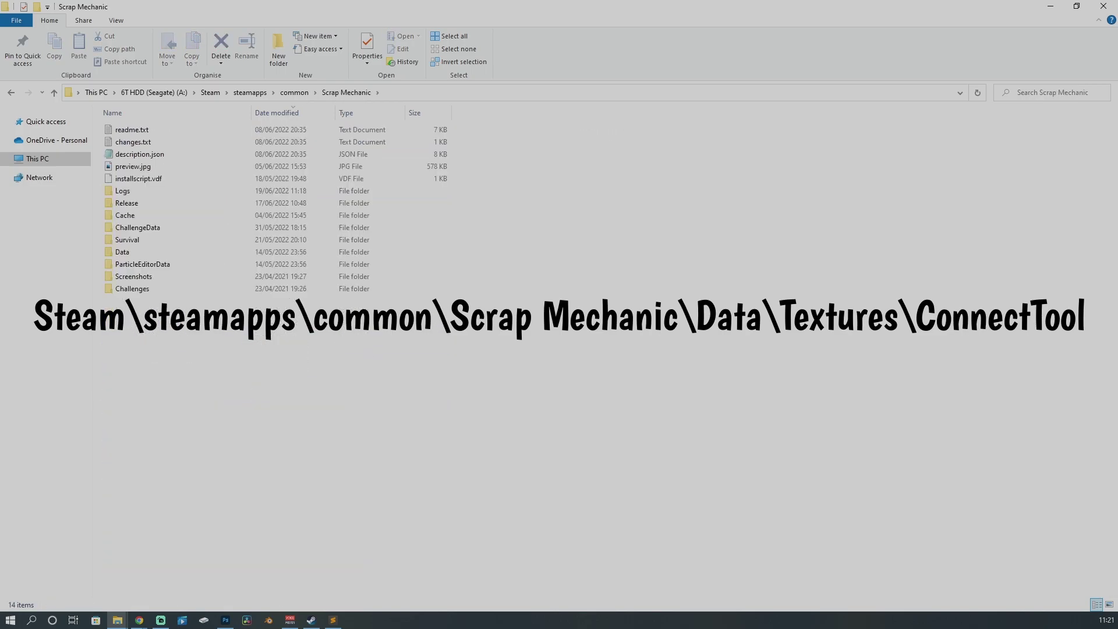
double_click(123, 252)
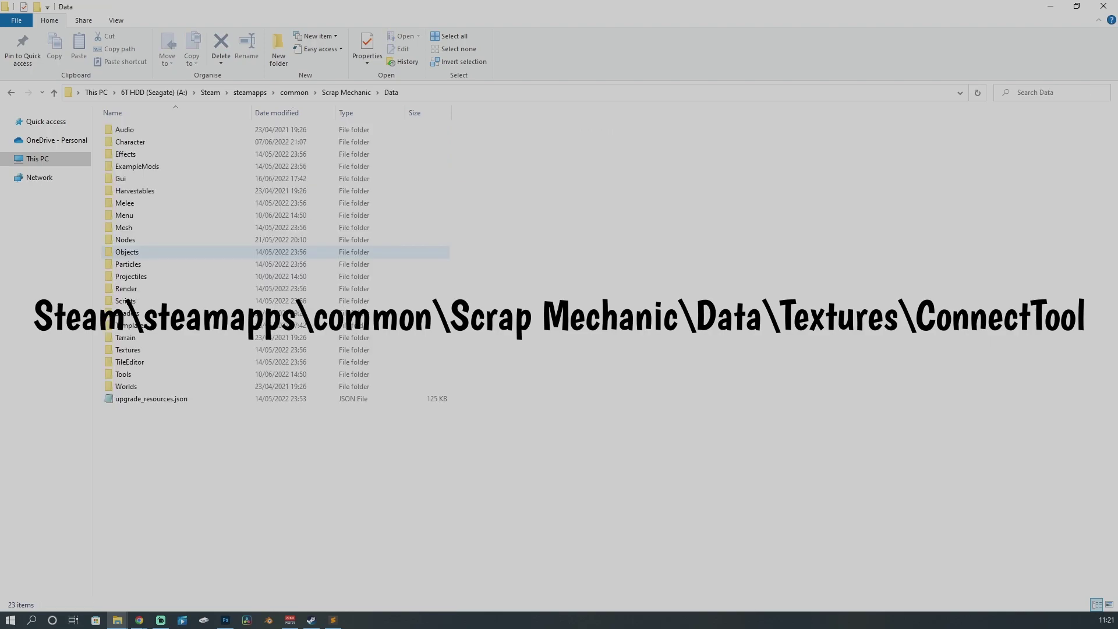
double_click(129, 350)
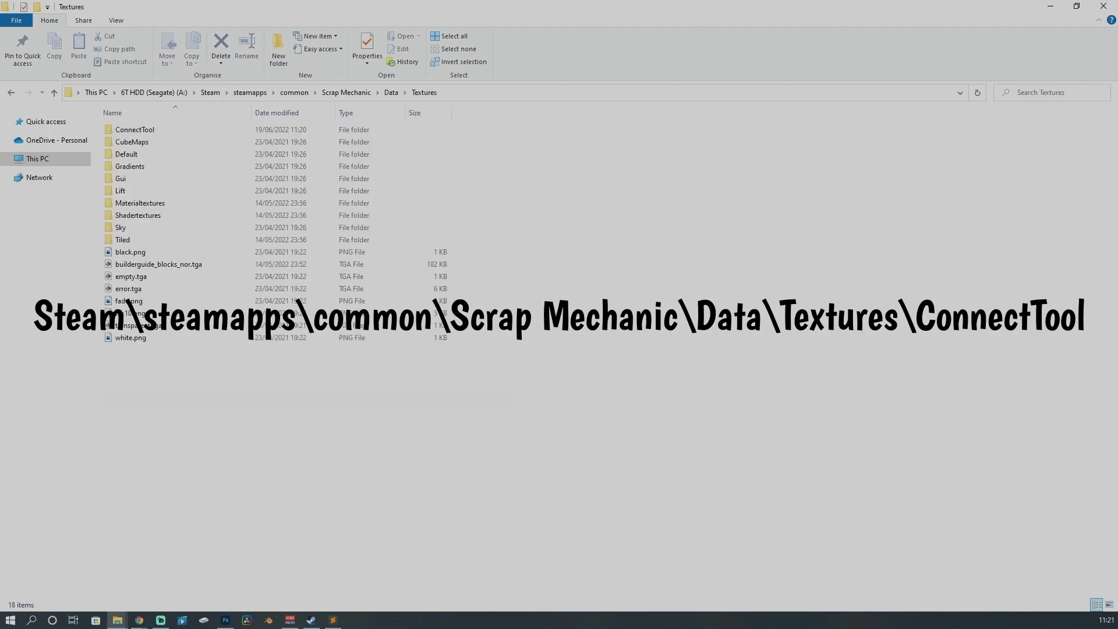
double_click(134, 129)
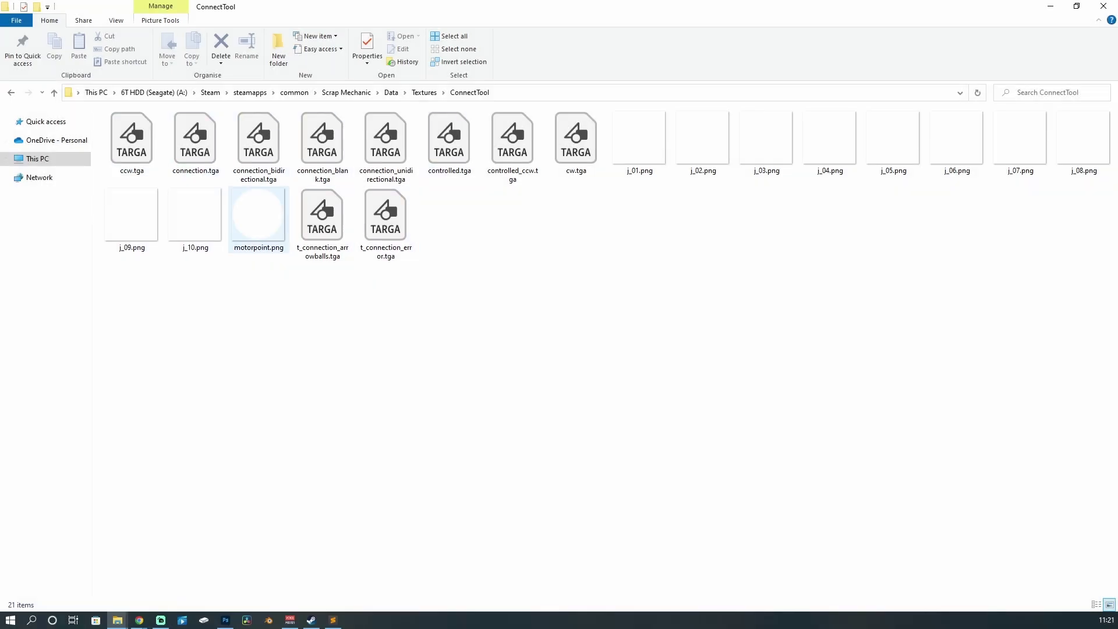
- Open motorpoint.png in Photoshop and erase the white circle's outer parts and a round notch, leaving an irregular shape
click(265, 220)
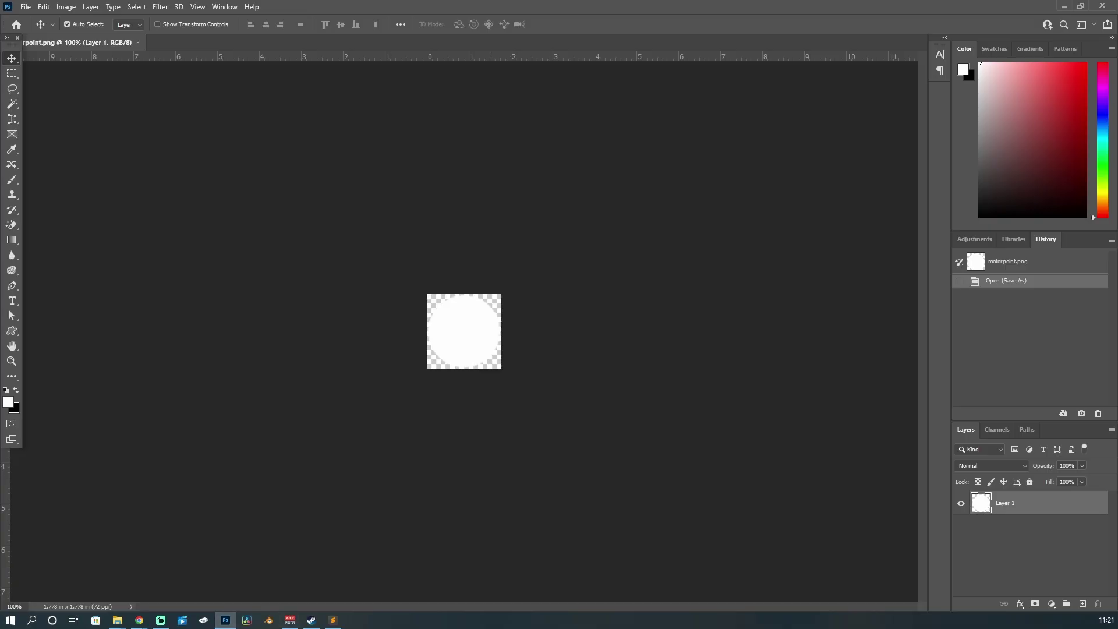
scroll(490, 332, up, 14)
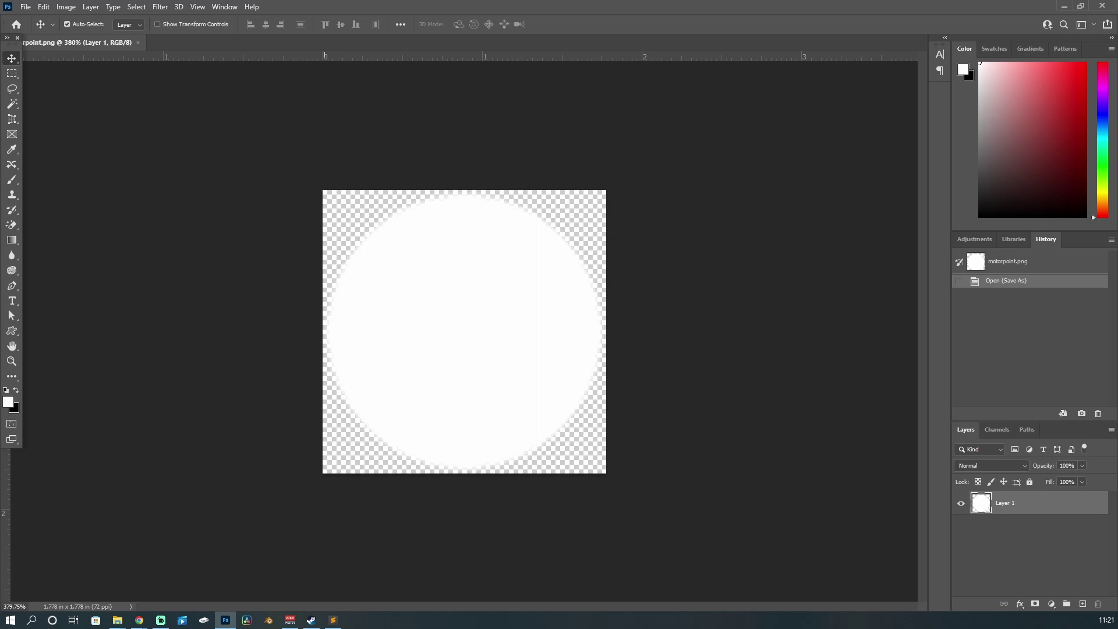
key(b)
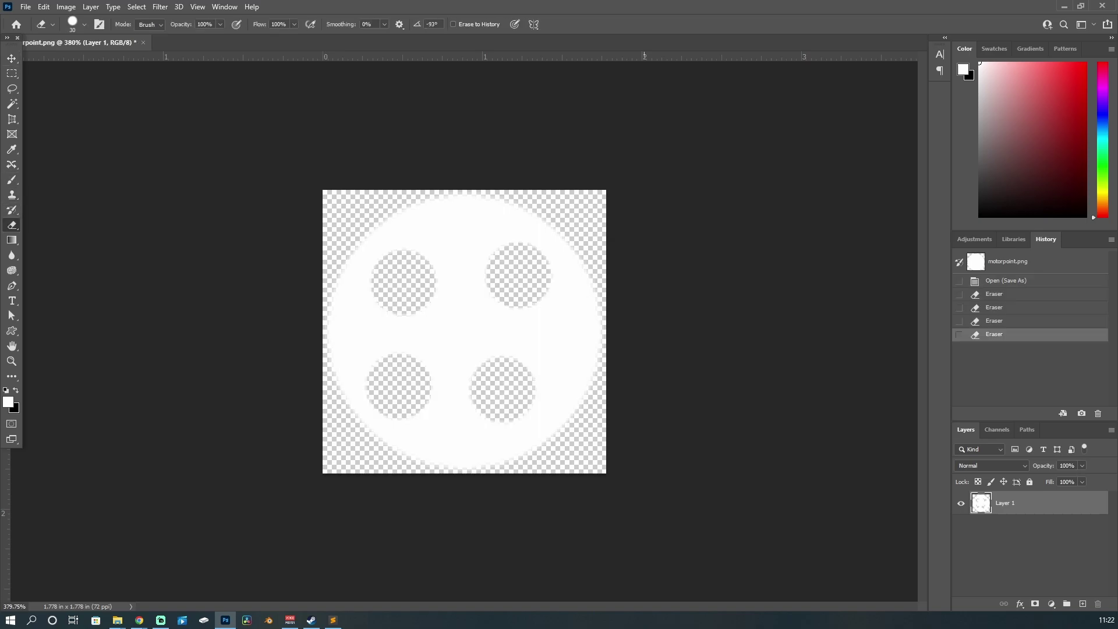
mouse_move(326, 273)
mouse_down()
mouse_move(507, 219)
mouse_move(618, 333)
mouse_up()
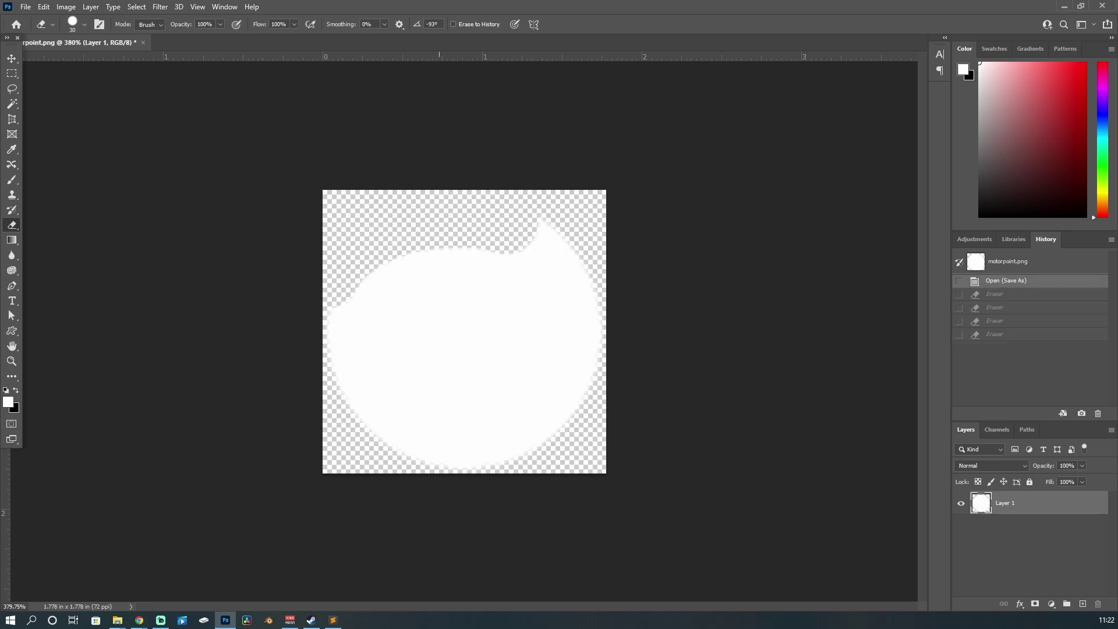
drag(317, 347, 354, 402)
mouse_move(414, 460)
mouse_down()
mouse_move(571, 408)
mouse_move(576, 337)
mouse_move(350, 303)
mouse_move(442, 256)
mouse_move(573, 326)
mouse_move(356, 303)
mouse_move(500, 398)
mouse_move(512, 393)
mouse_up()
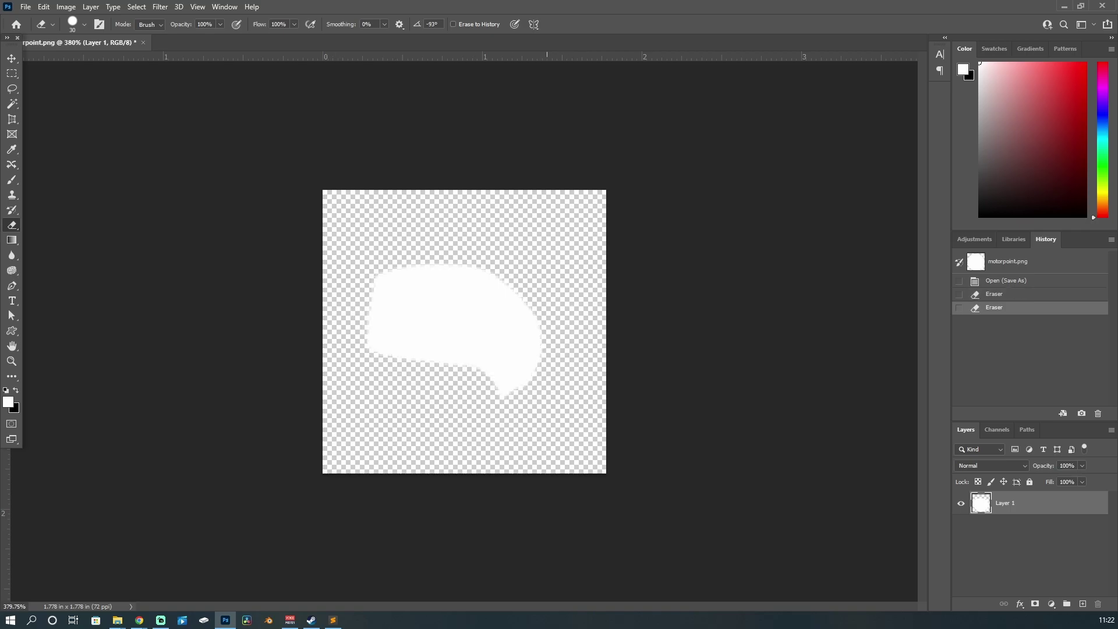
click(437, 295)
- Save the edited image as a PNG copy, replacing motorpoint.png in the ConnectTool folder
click(26, 6)
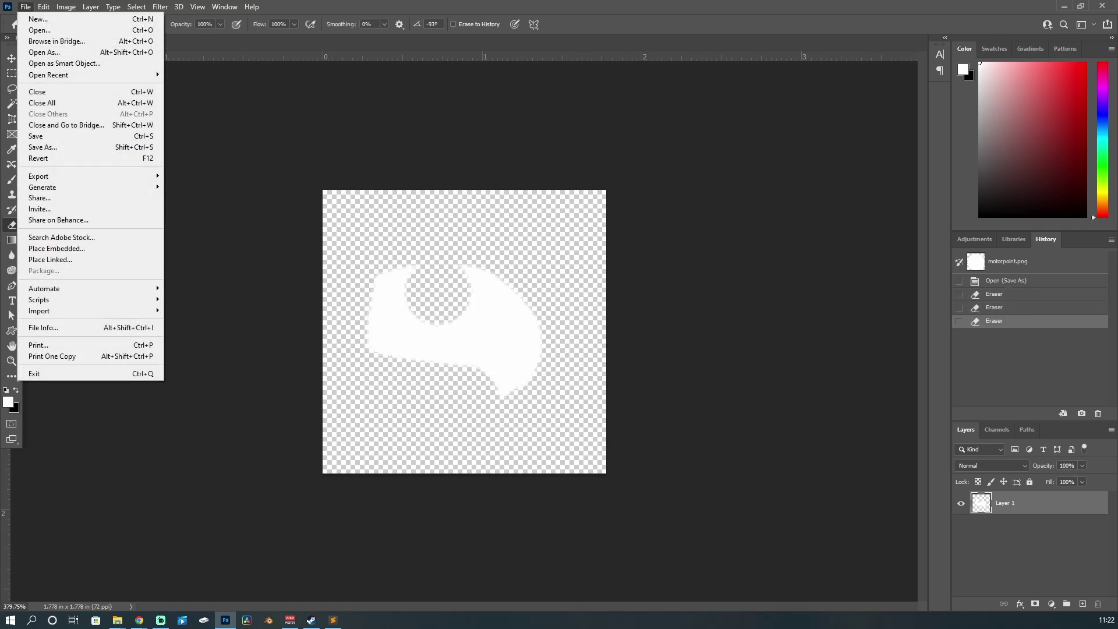
click(53, 135)
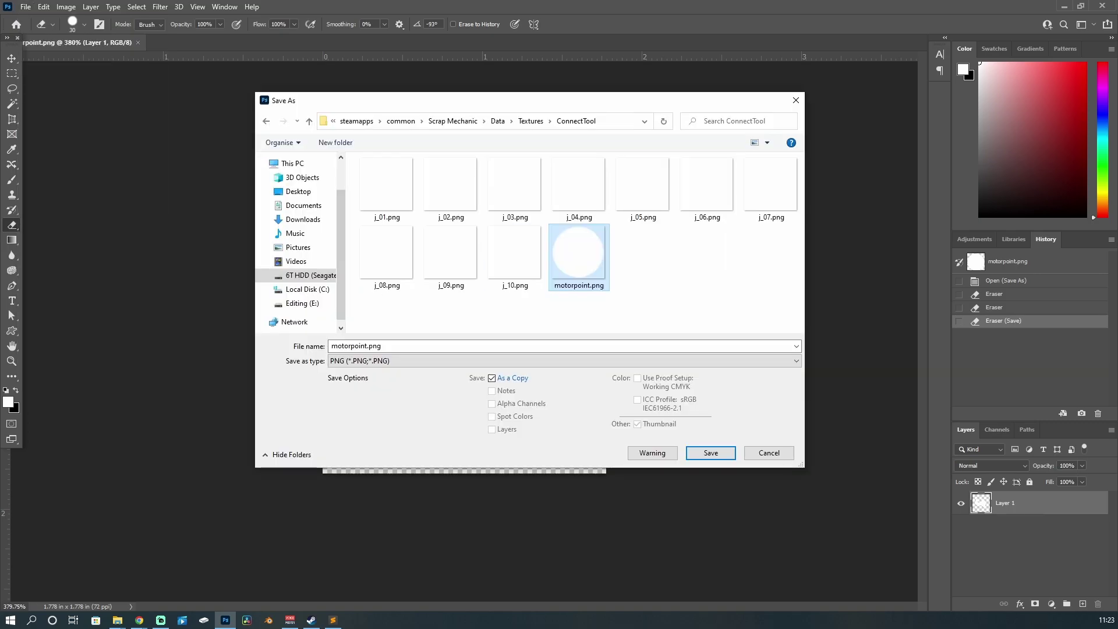
key(Return)
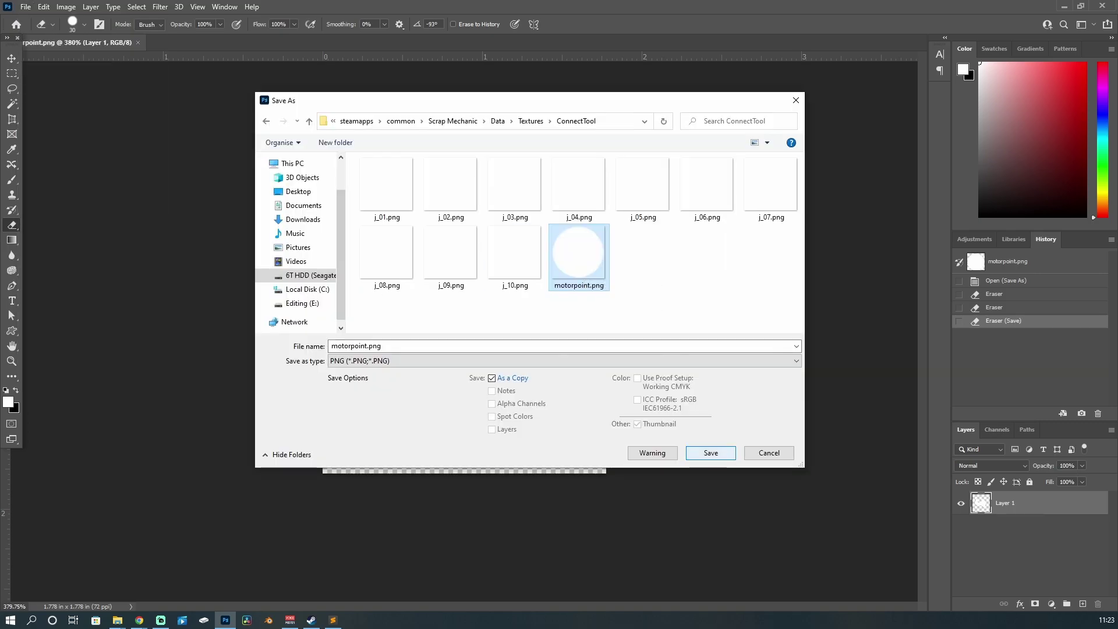
click(586, 312)
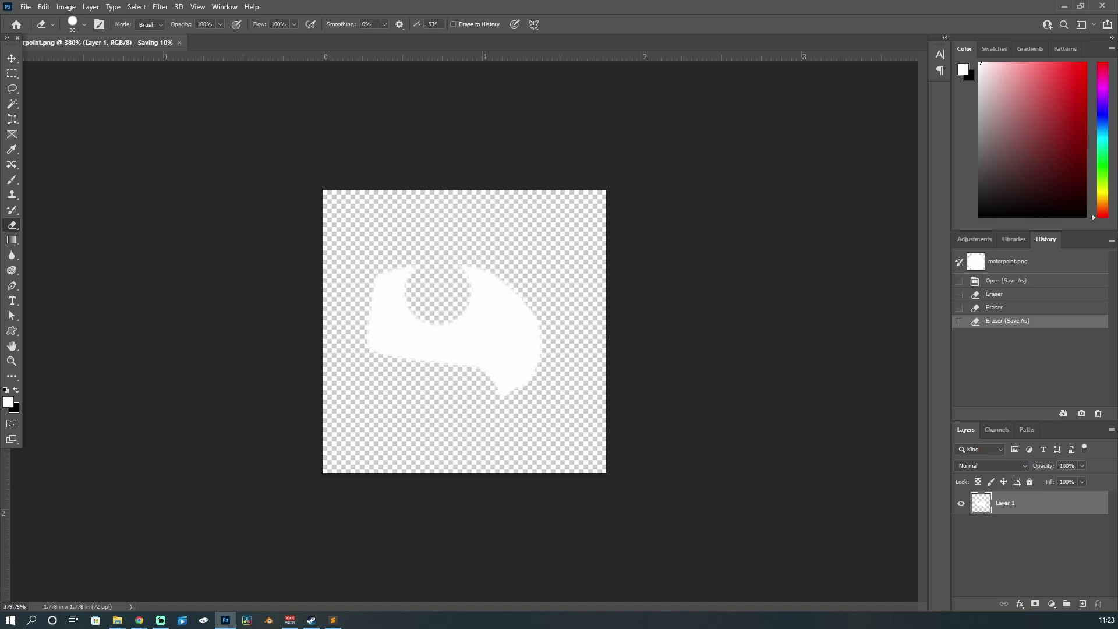
- Switch to File Explorer and open the Scrap Mechanic\Cache\Textures folder
mouse_move(117, 619)
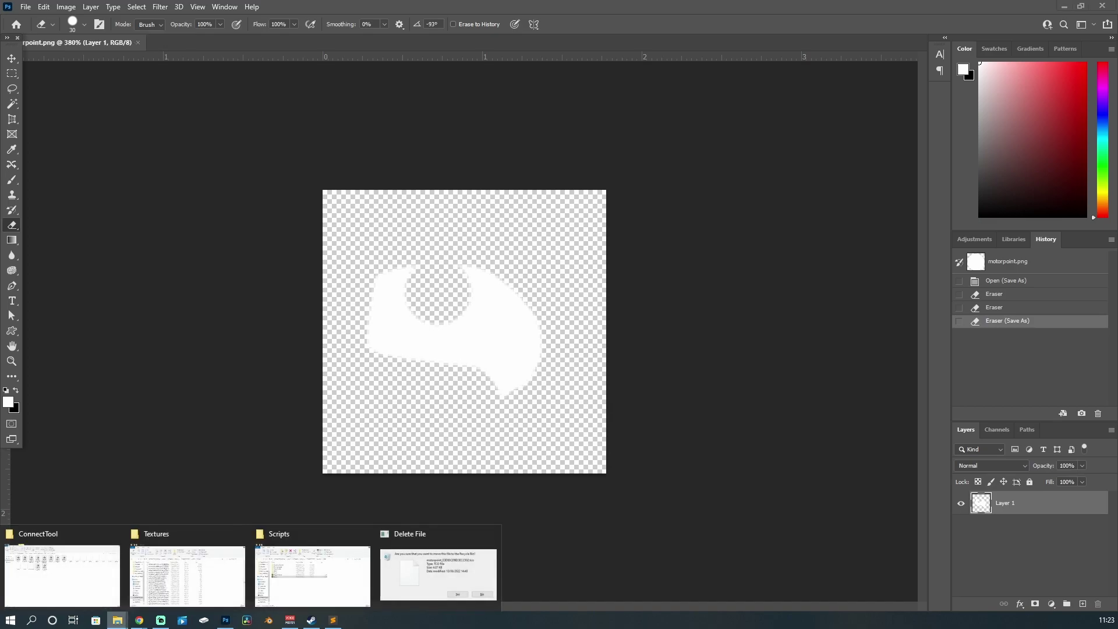
click(187, 575)
click(346, 93)
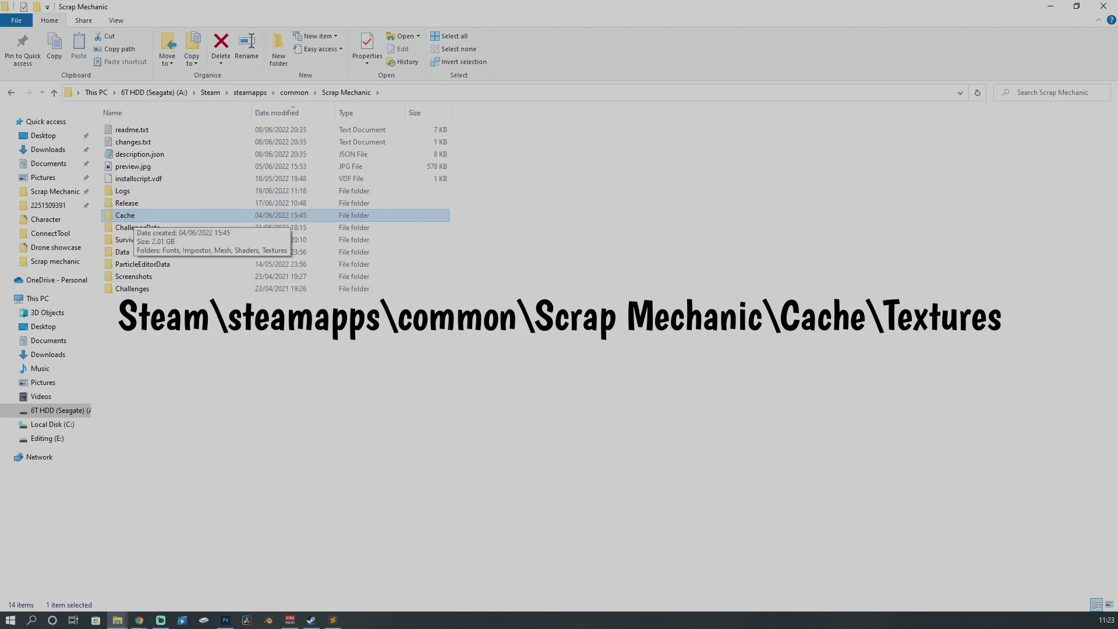
double_click(131, 215)
click(131, 178)
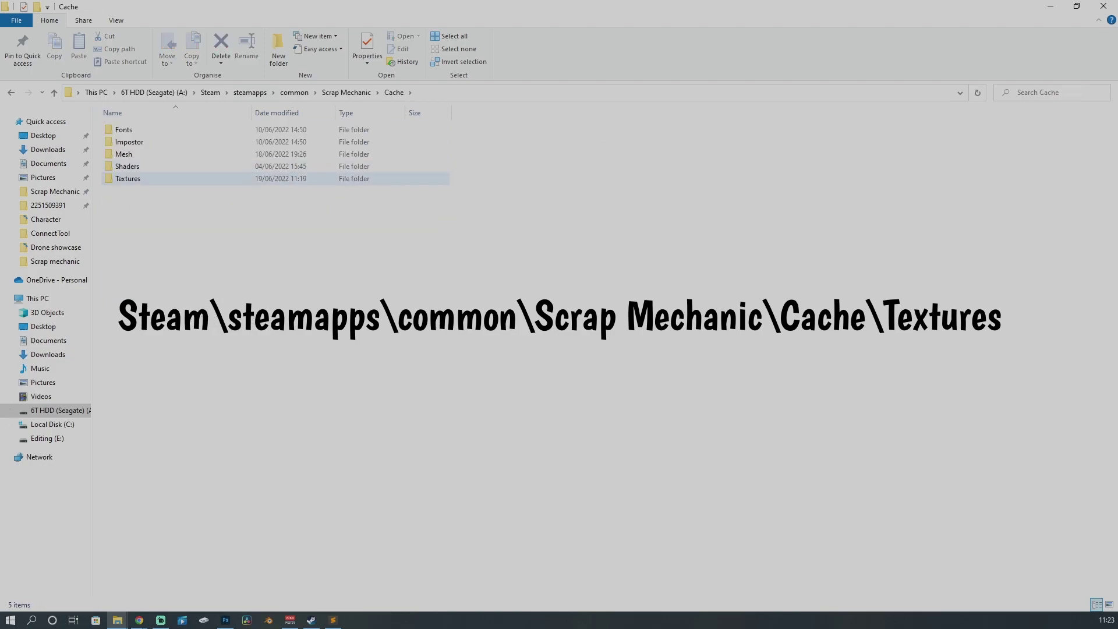
double_click(131, 178)
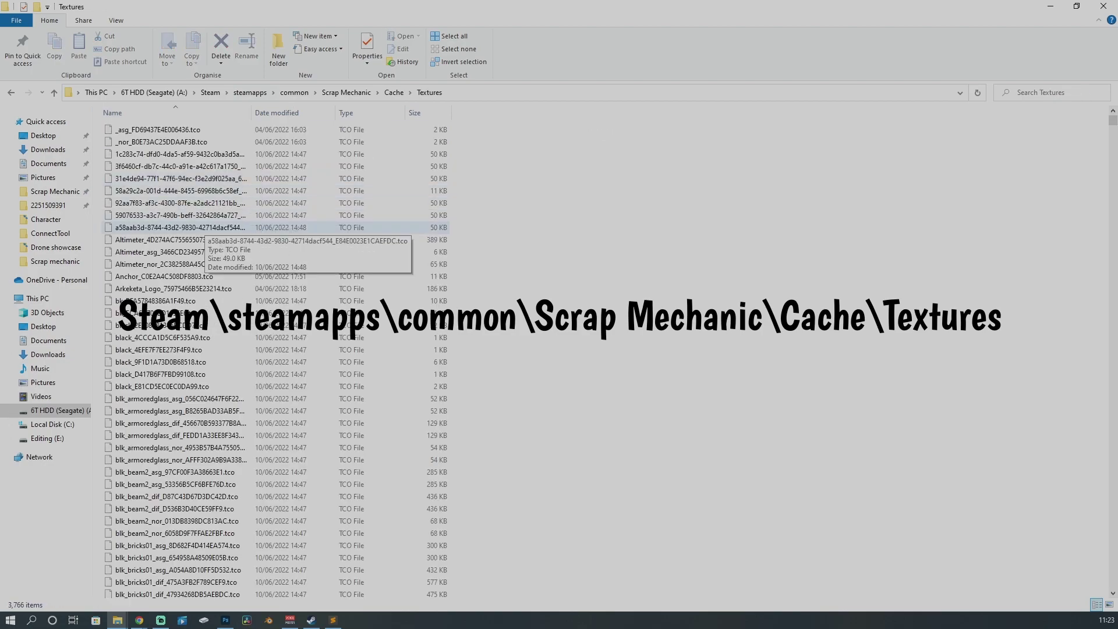
- Find and delete the cached texture file motorpoint_E3D80CDBD3ECC932.tco
scroll(204, 227, down, 20)
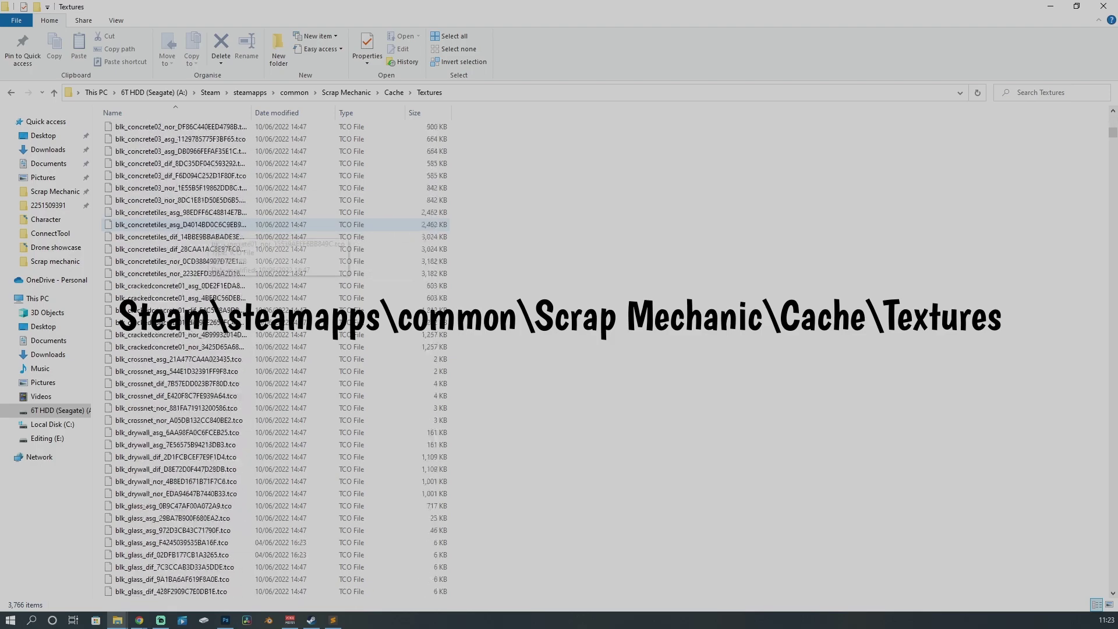
scroll(204, 227, down, 20)
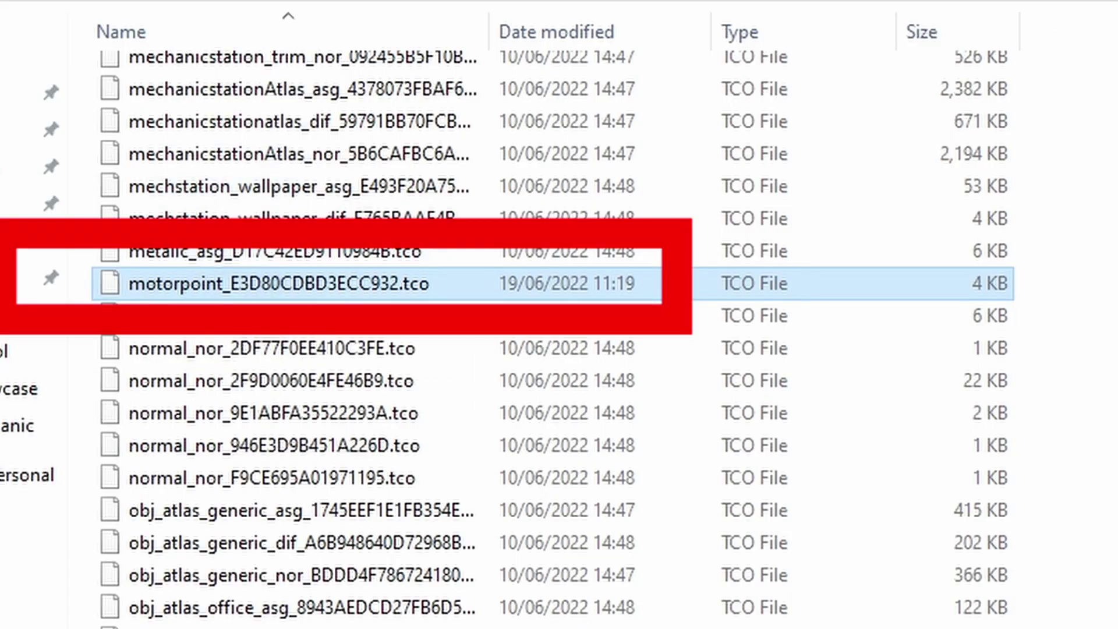
key(Delete)
key(Return)
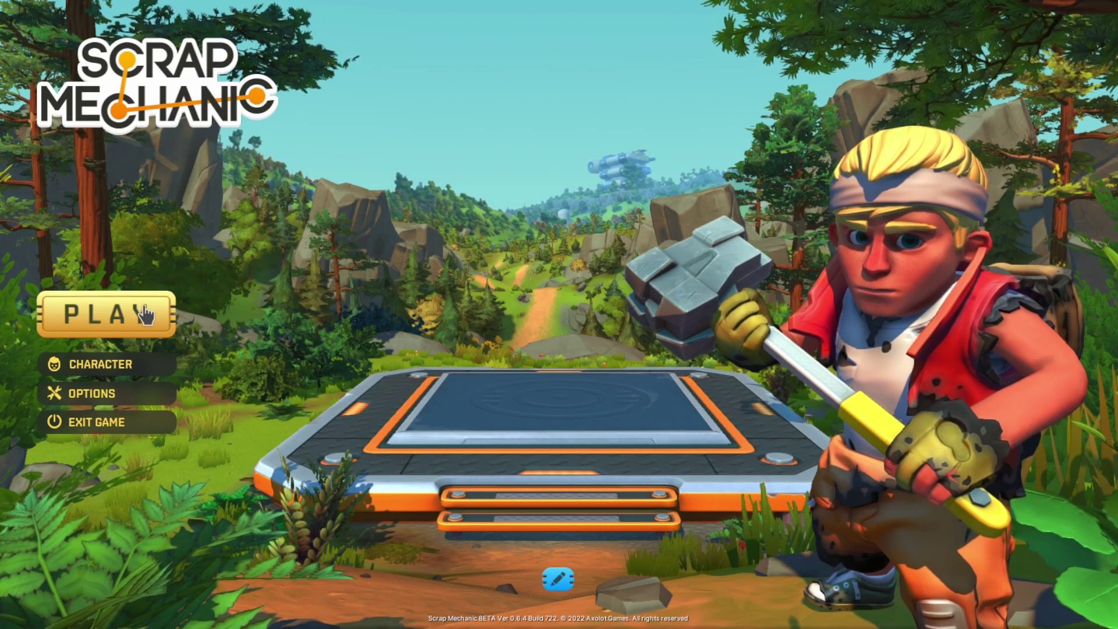
- Load the survival save testtt in Scrap Mechanic and inspect the parts' connection points with the Connect Tool
click(99, 312)
click(560, 274)
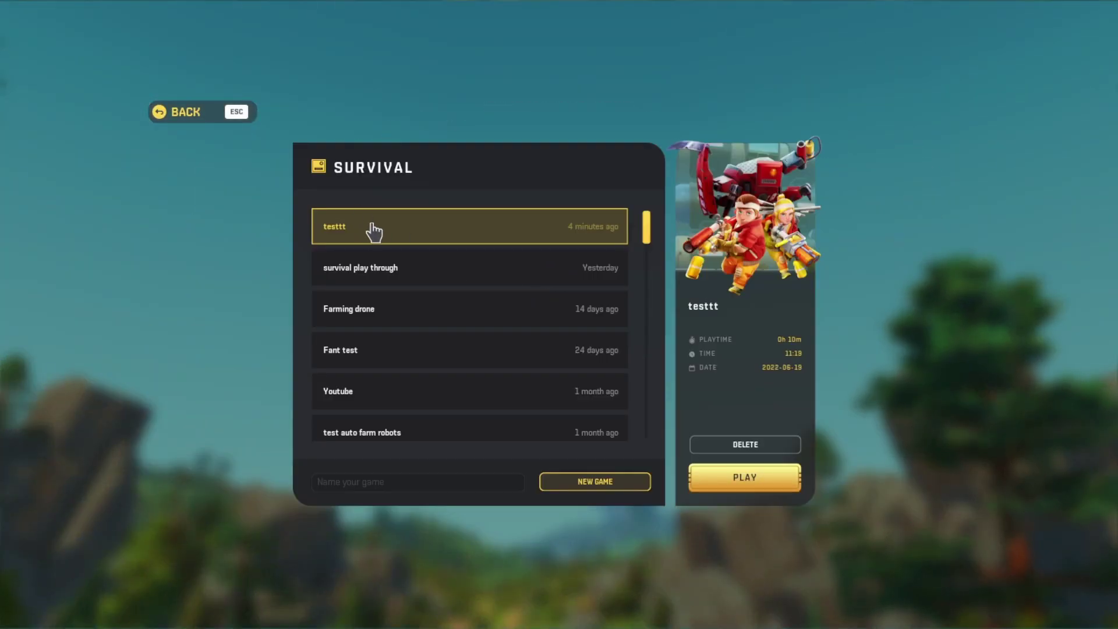
click(735, 484)
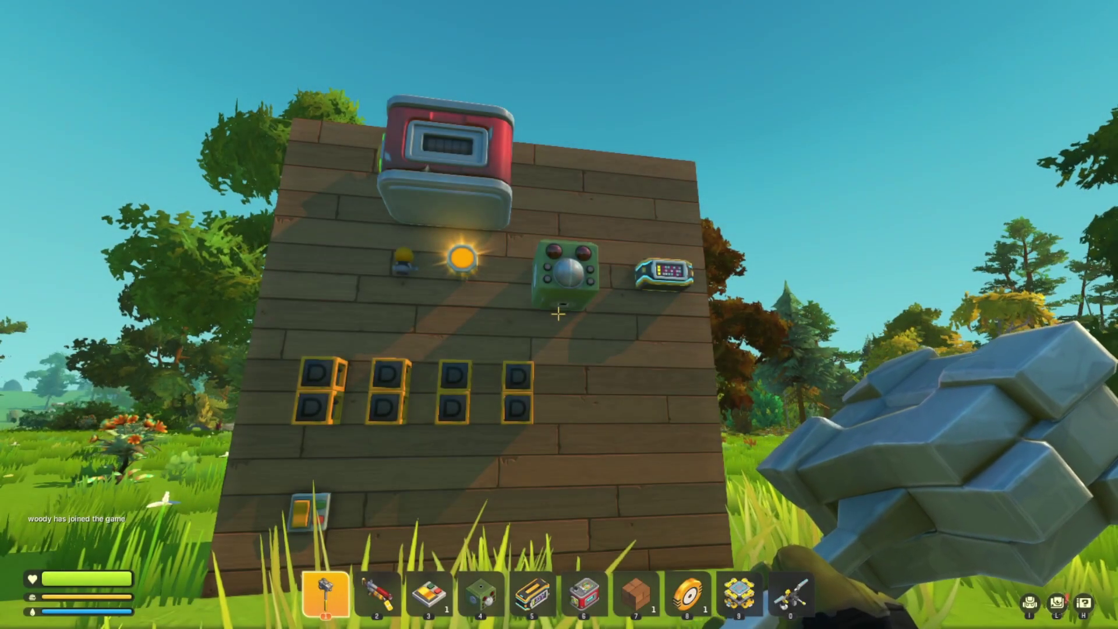
key(0)
key(w)
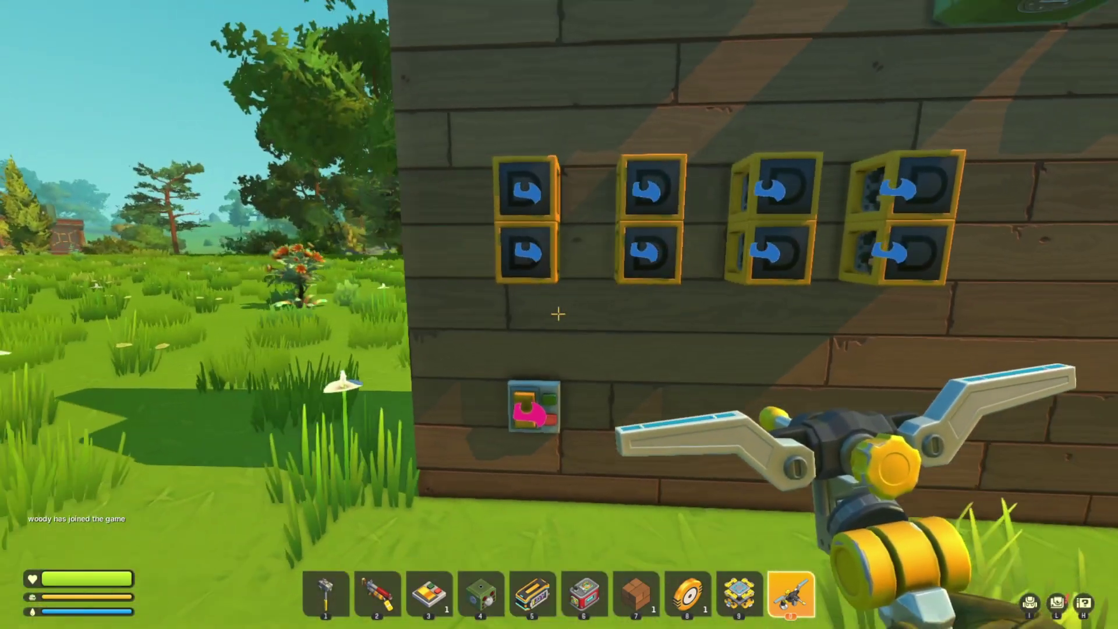
key(s)
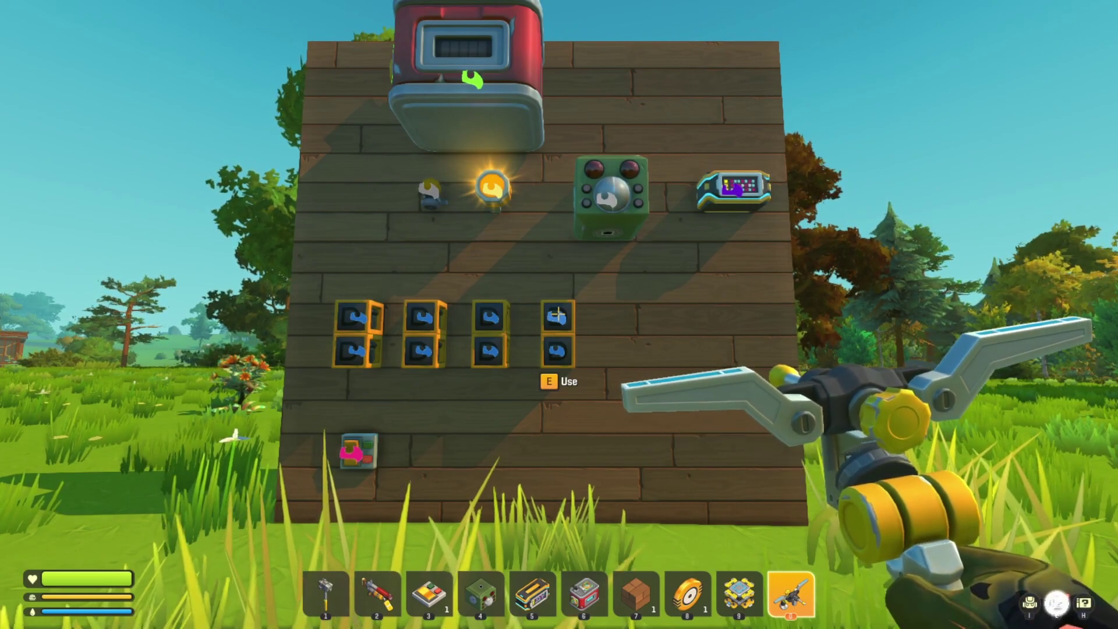
- Leave the running survival game and confirm the exit
key(Escape)
click(532, 379)
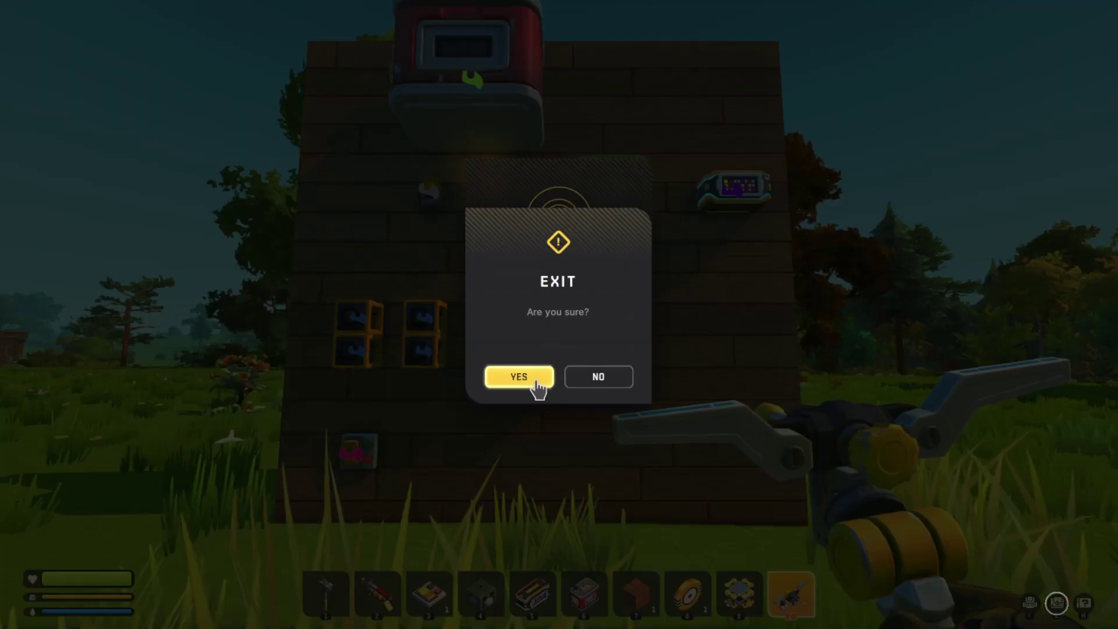
click(528, 381)
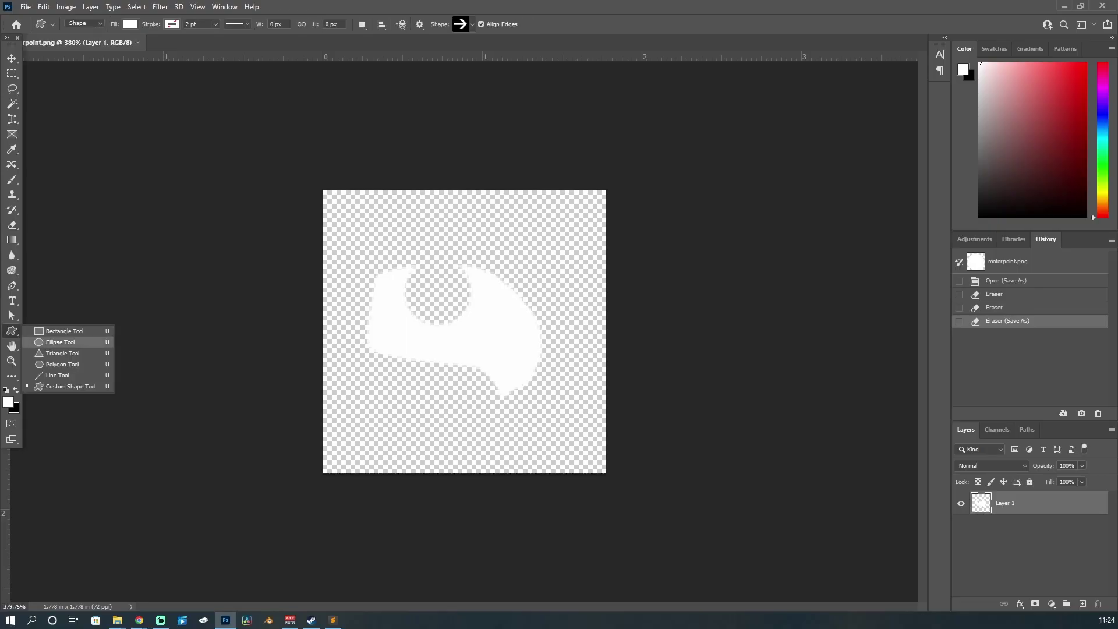
- In Photoshop, draw a white circle about 0.56 in across, centred on the canvas, and hide Layer 1
click(56, 341)
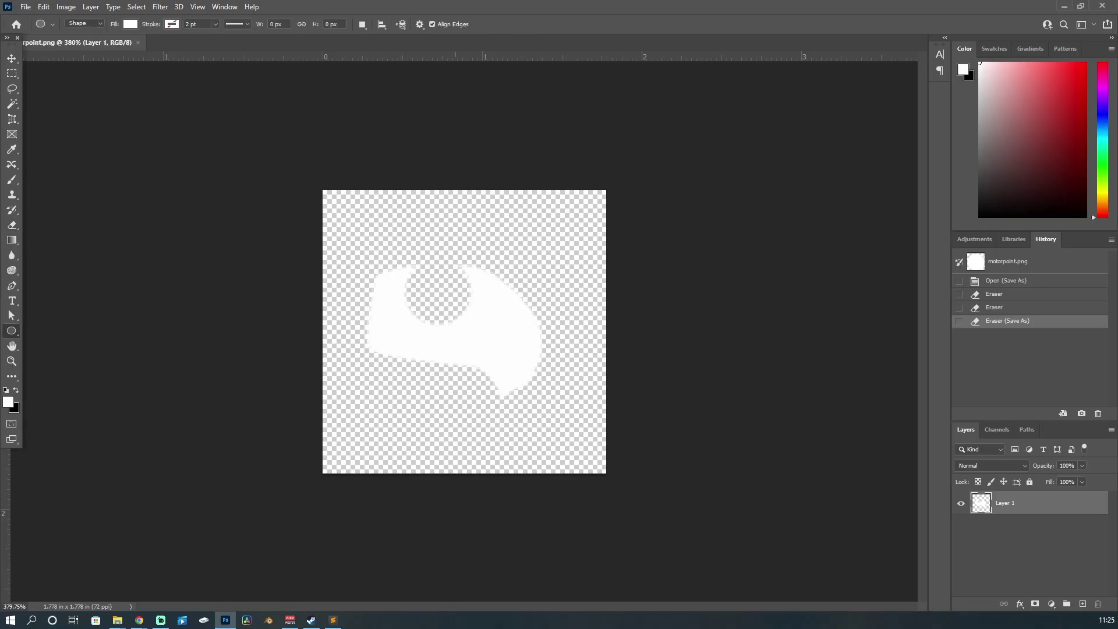
drag(395, 285, 527, 350)
key(alt+BackSpace)
key(v)
drag(441, 329, 464, 331)
click(960, 526)
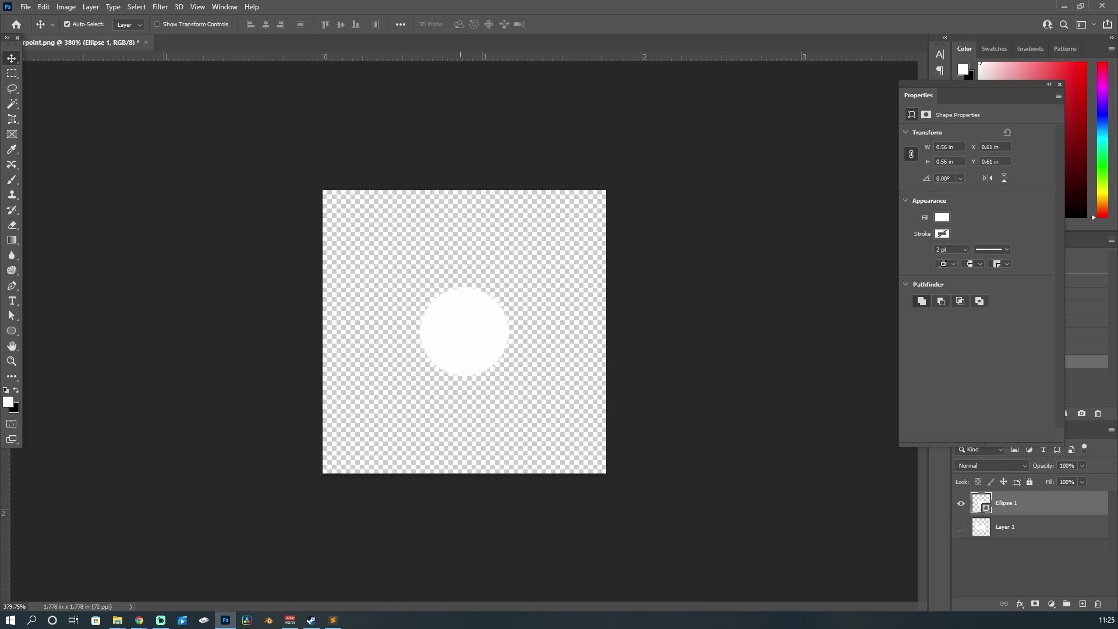
- Deselect the ellipse and save the edited motorpoint.png
click(674, 349)
click(25, 6)
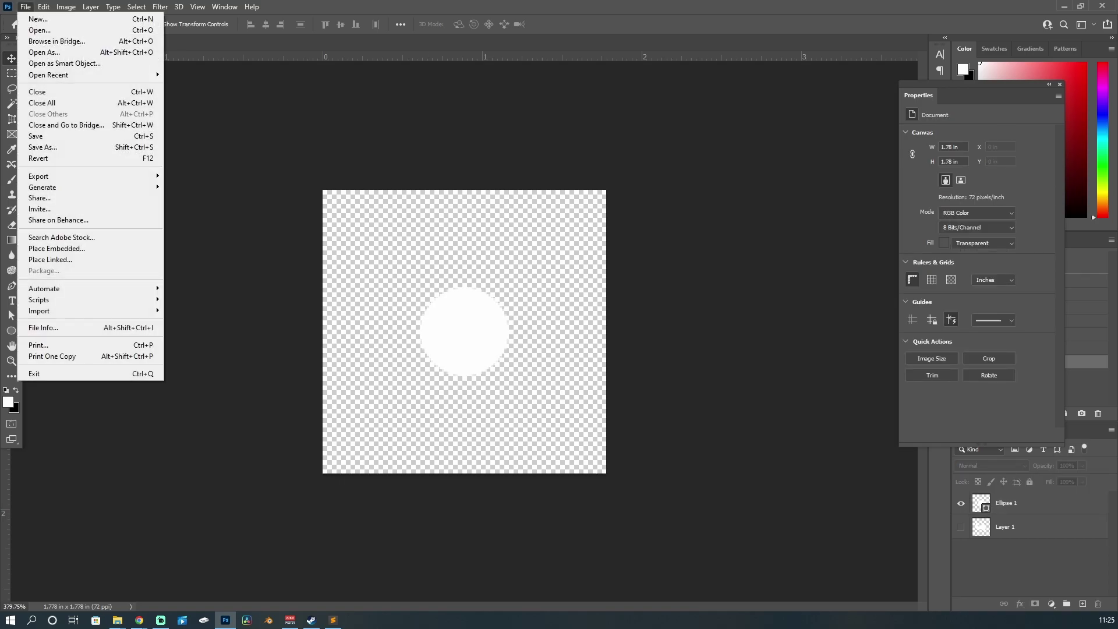
click(36, 135)
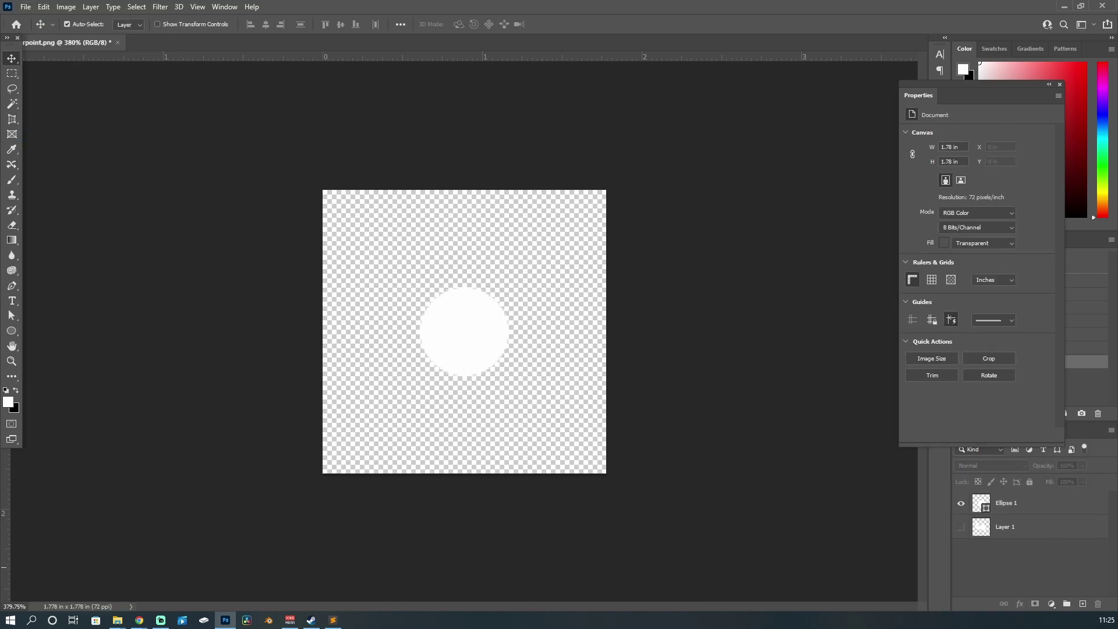
- Switch to File Explorer and delete the regenerated cache file motorpoint_E3D80CDBD3ECC932.tco from the Textures folder
key(alt+Tab)
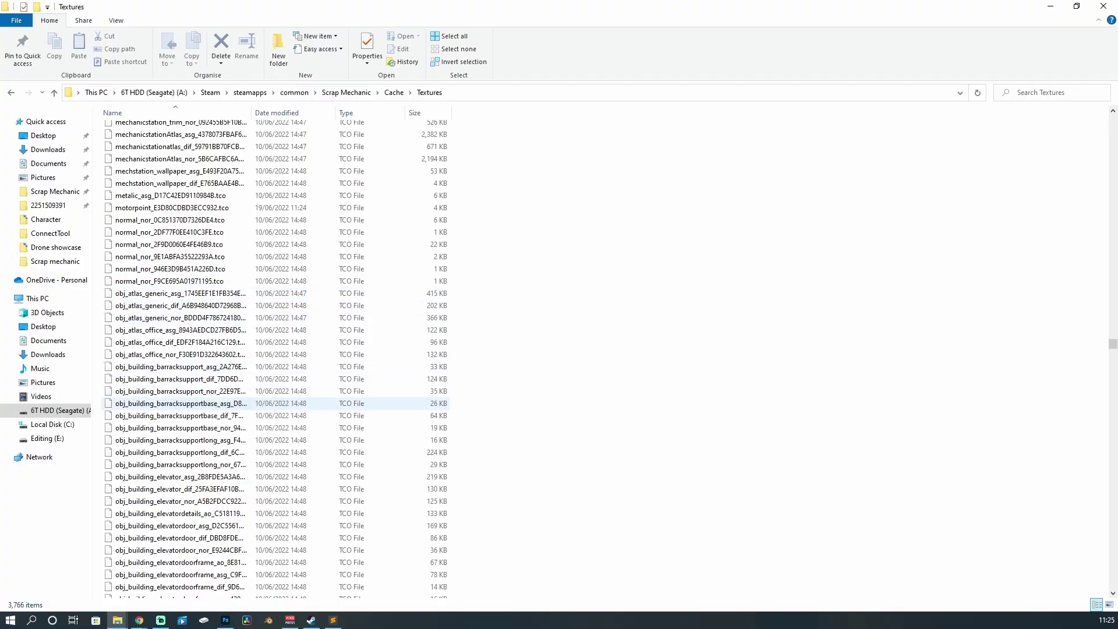
click(166, 207)
key(F2)
key(Escape)
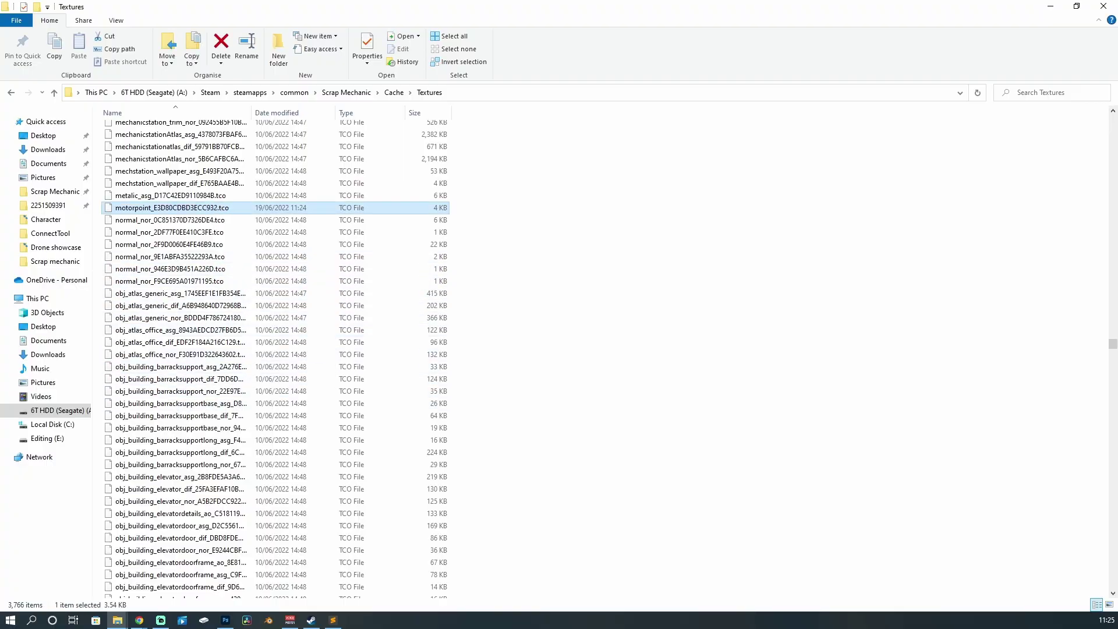
key(Delete)
key(Return)
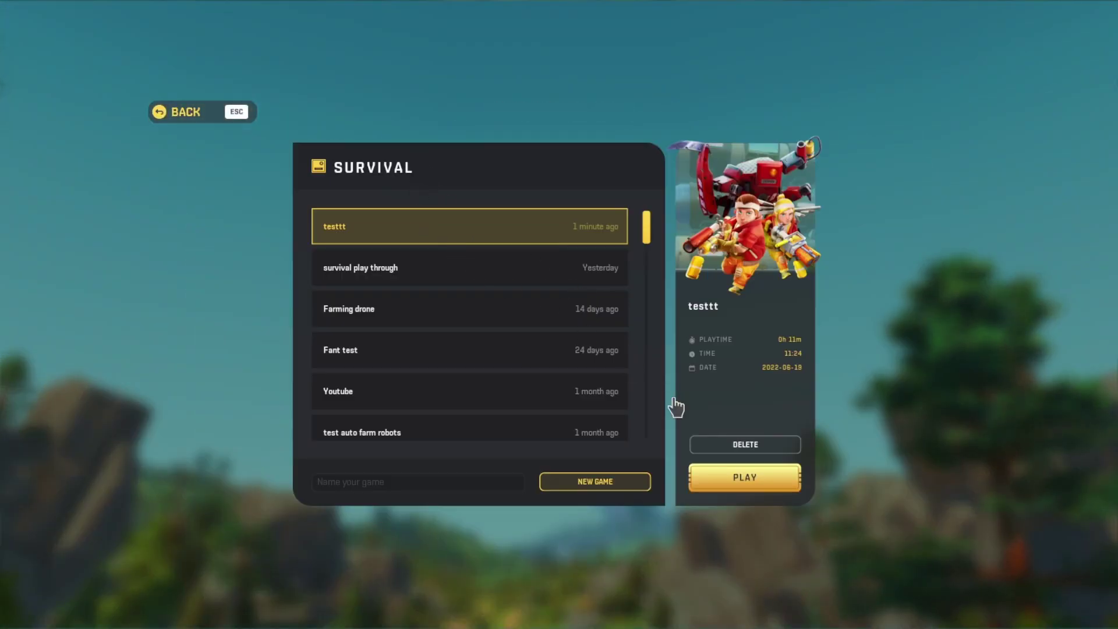
- Load the survival save testtt in Scrap Mechanic, inspect the parts' round connection points with the Connect Tool, and leave the game view
click(743, 478)
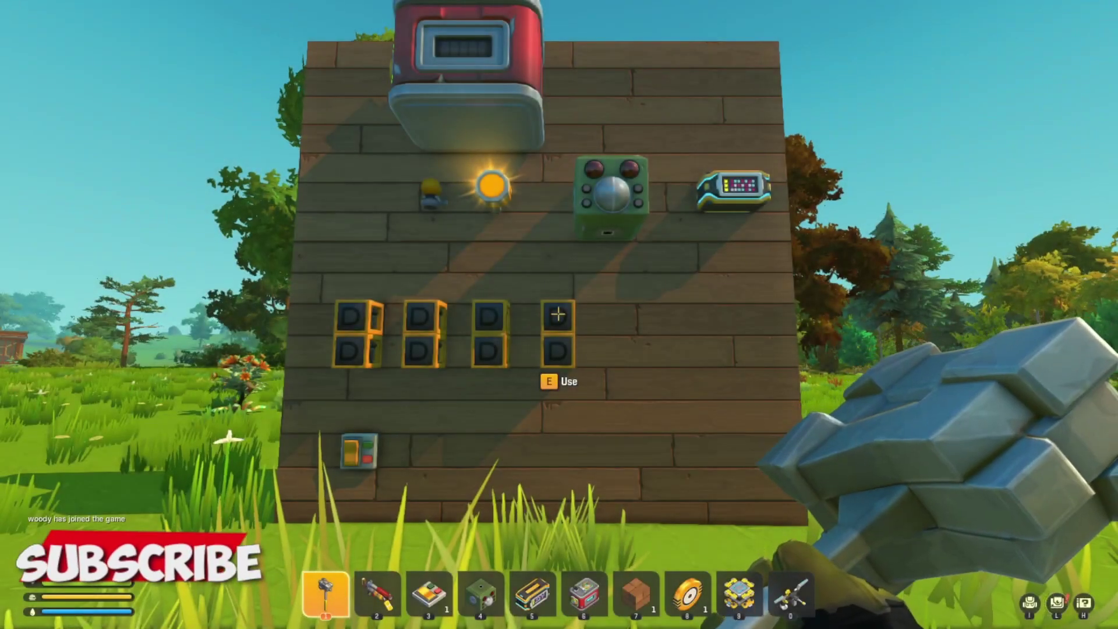
scroll(558, 314, down, 9)
key(w)
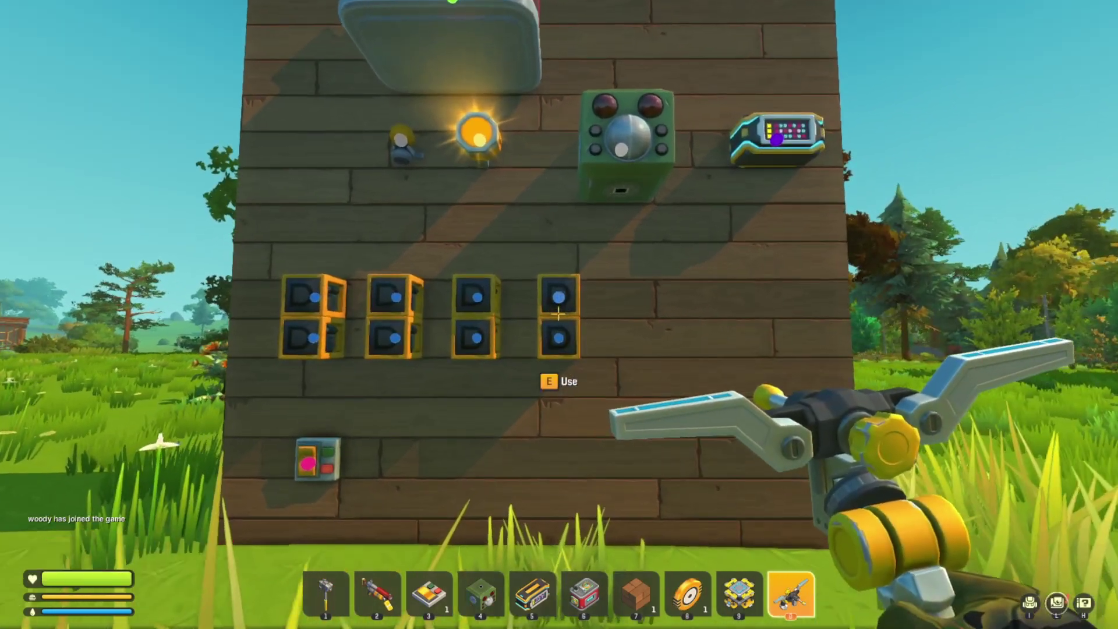
key(a)
key(d)
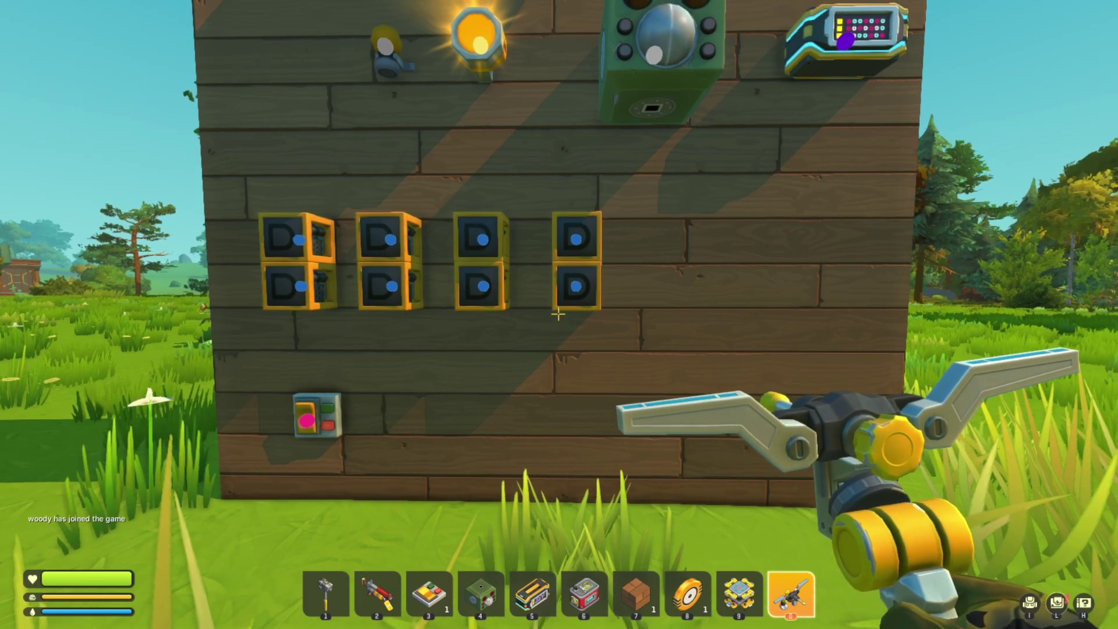
key(s)
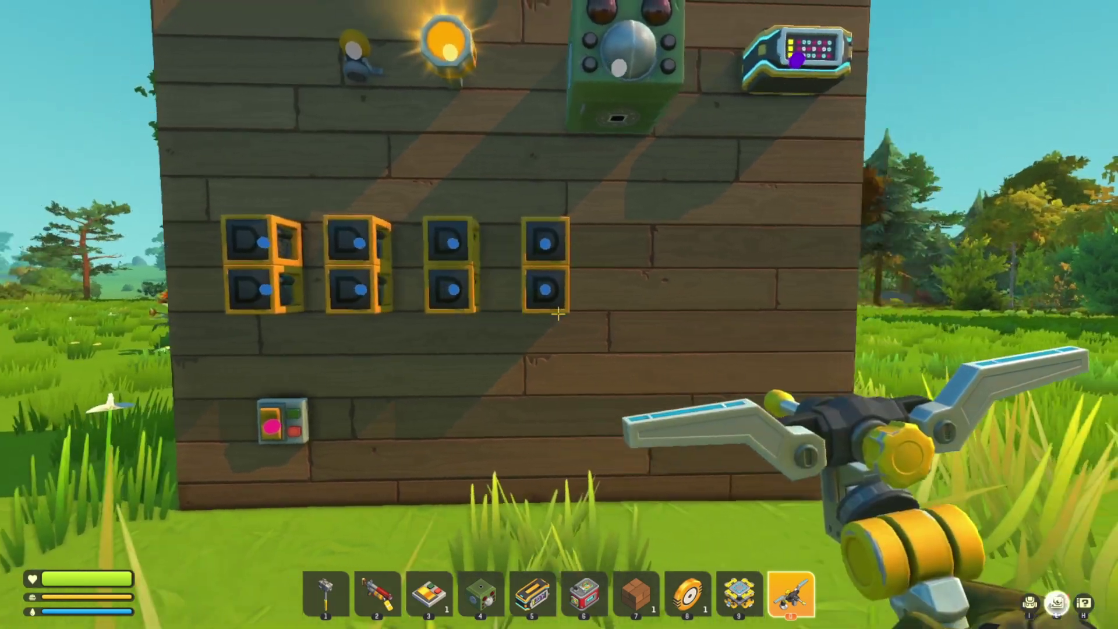
key(Escape)
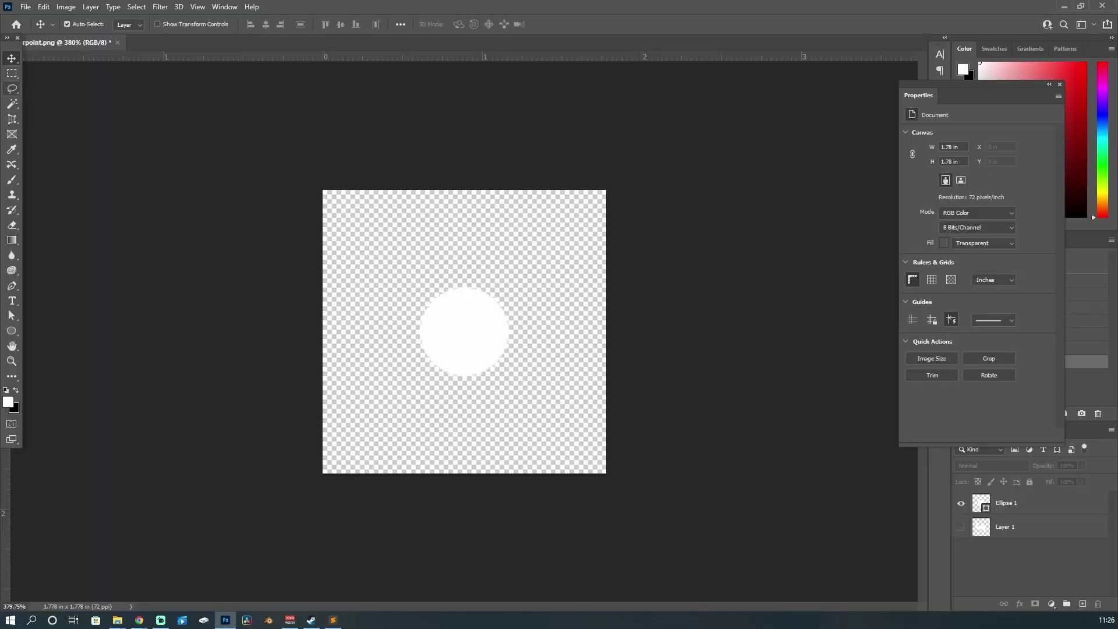
- In Photoshop, add a centred white letter W in 50 pt ObelixPro Regular in a text box over the circle
drag(354, 270, 583, 412)
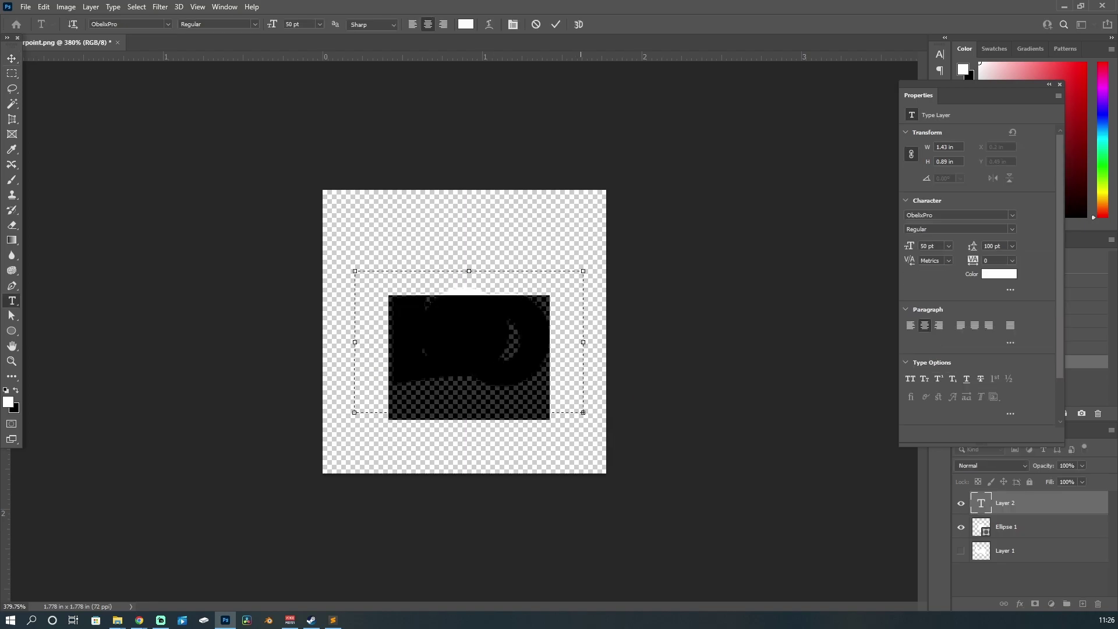
text(W)
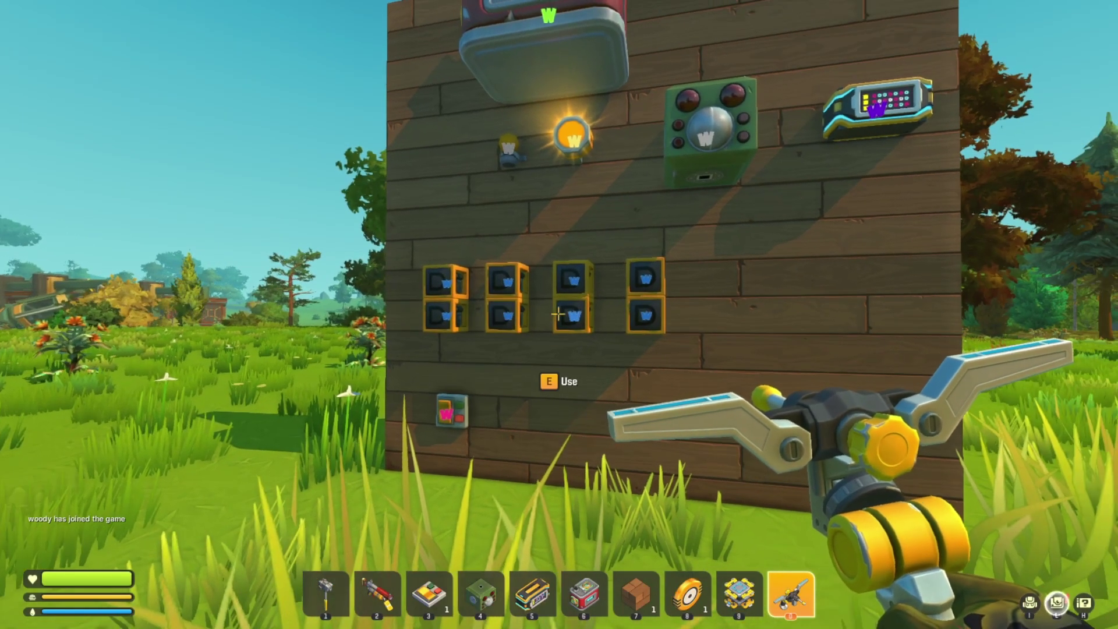
- Back in Scrap Mechanic, inspect the W-shaped connection points on the wall's parts from near and far with the Connect Tool
key(w)
key(d)
key(s)
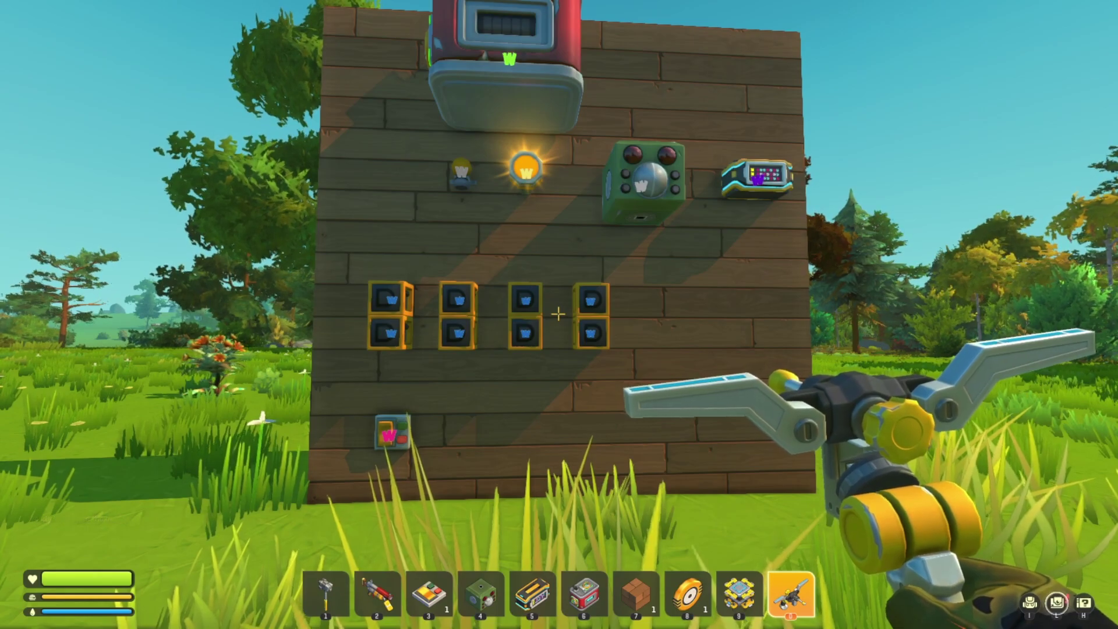
key(w)
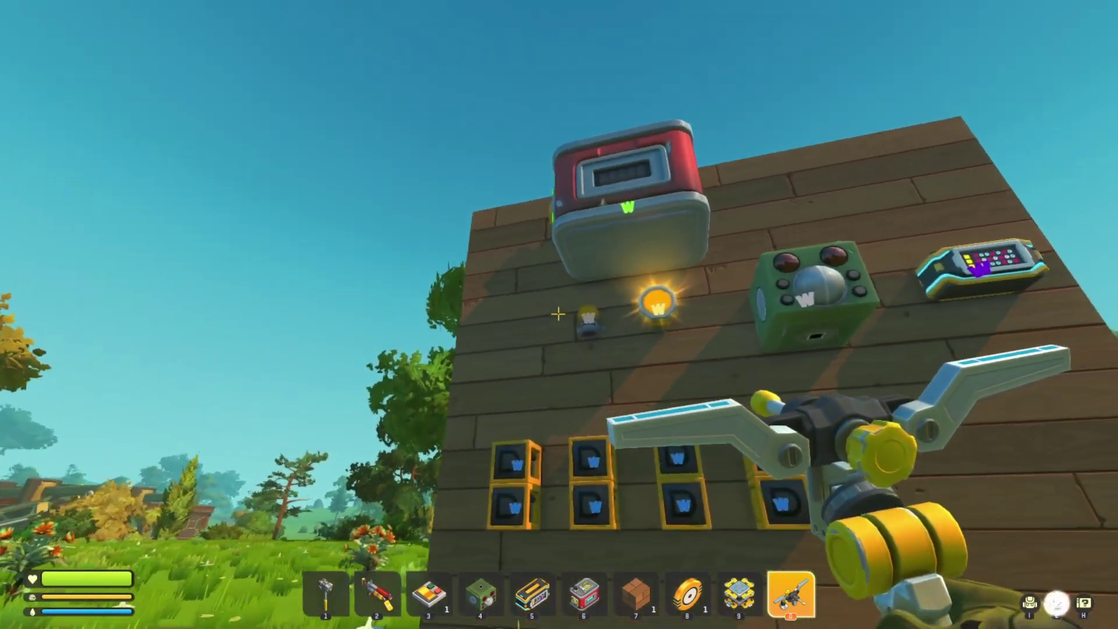
key(s)
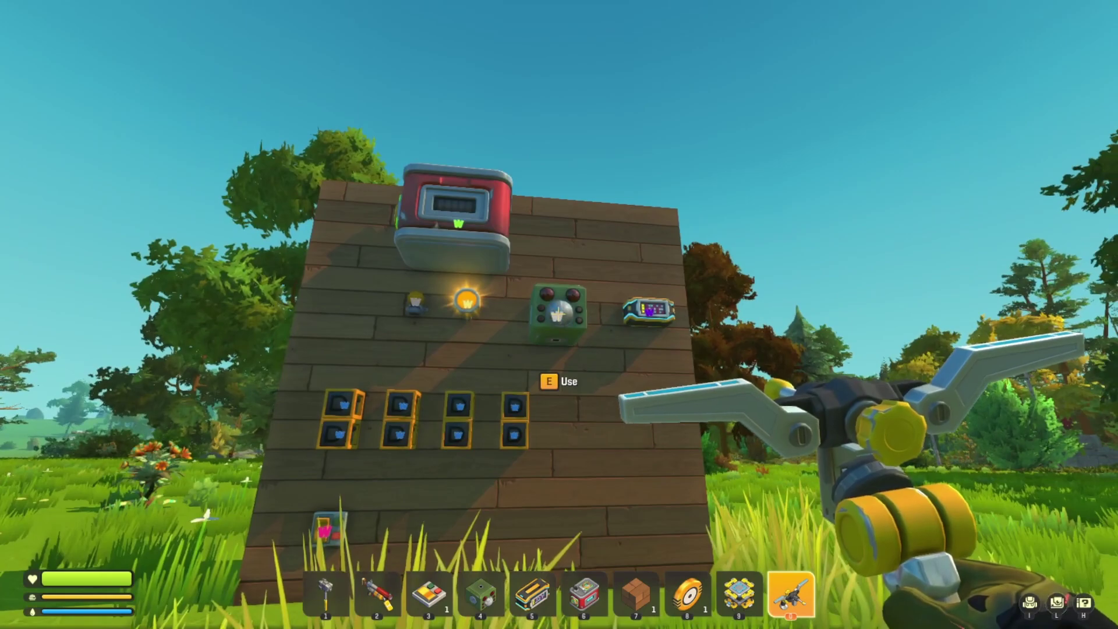
- Link the green block with the silver ball to the upper logic gate of the rightmost pair using the Connect Tool
click(557, 314)
click(558, 314)
key(w)
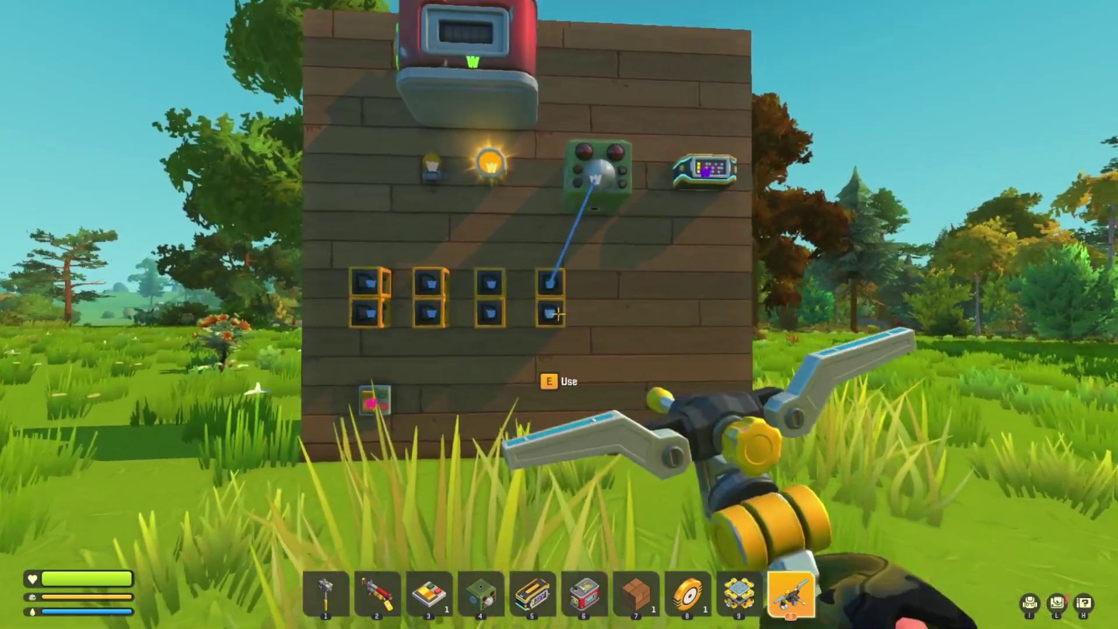